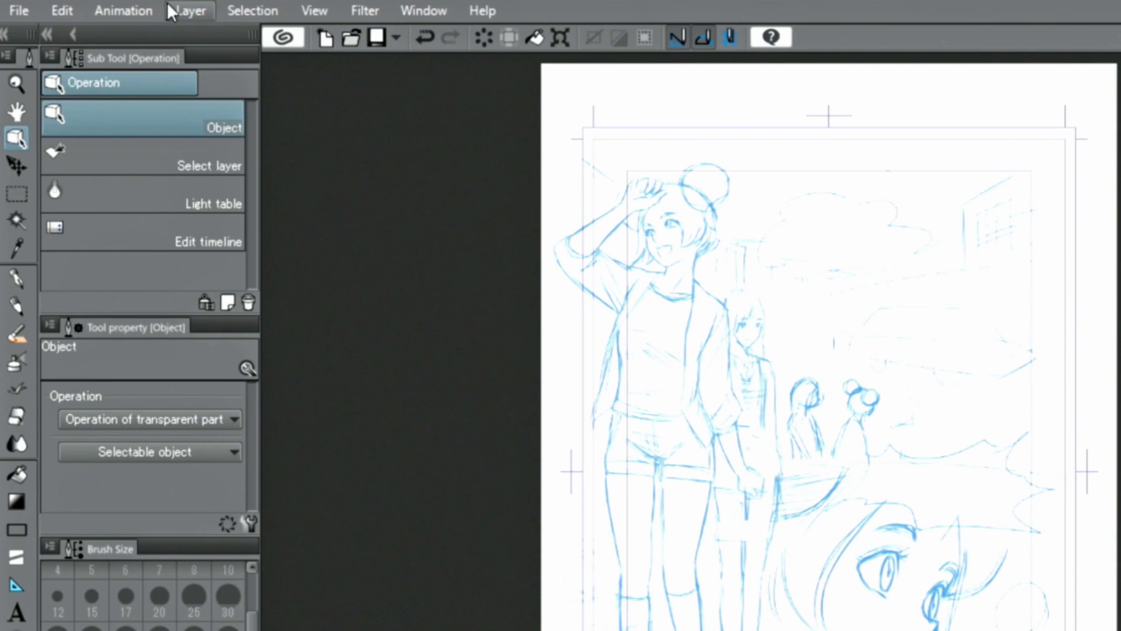
Create a new vector layer, Layer 2, above the sketch layer from the Layer menu
left_click(171, 10)
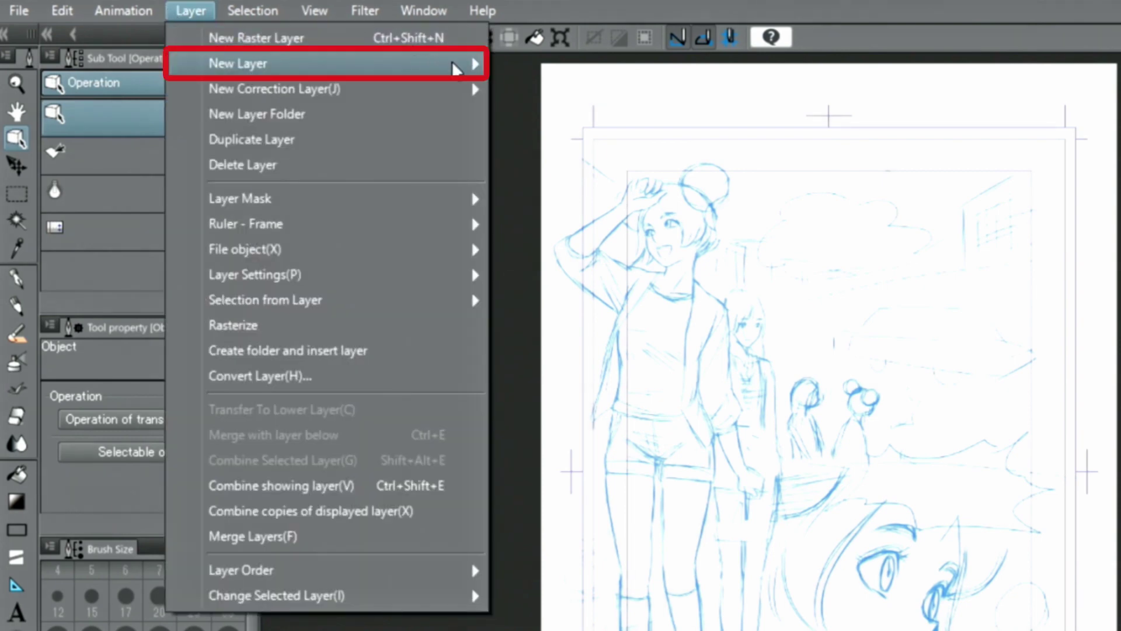
mouse_move(463, 68)
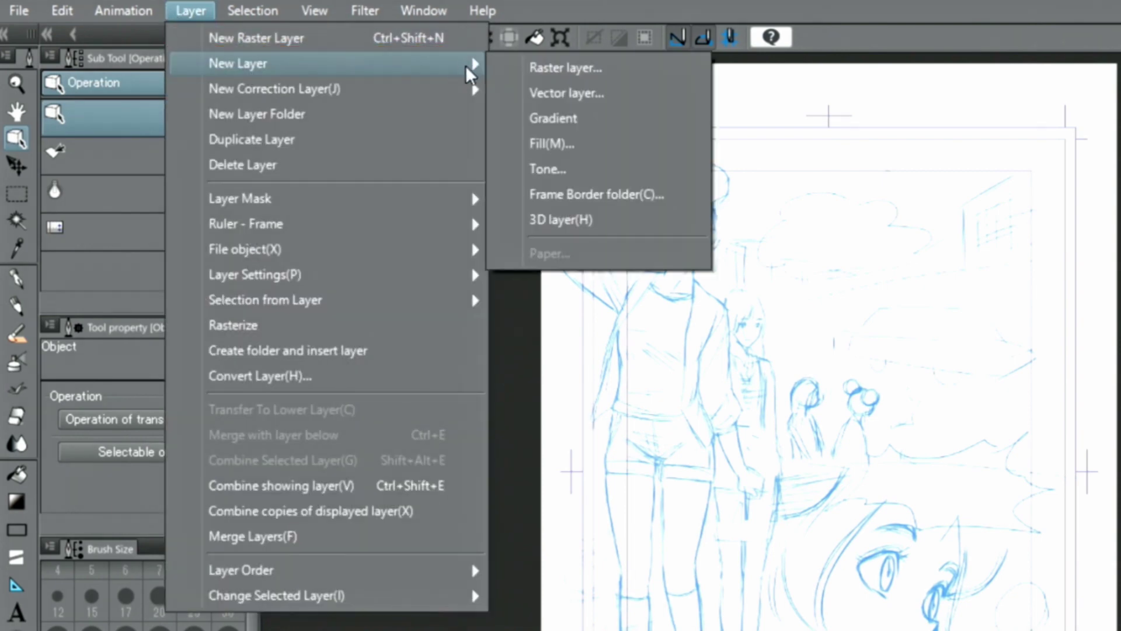
left_click(549, 95)
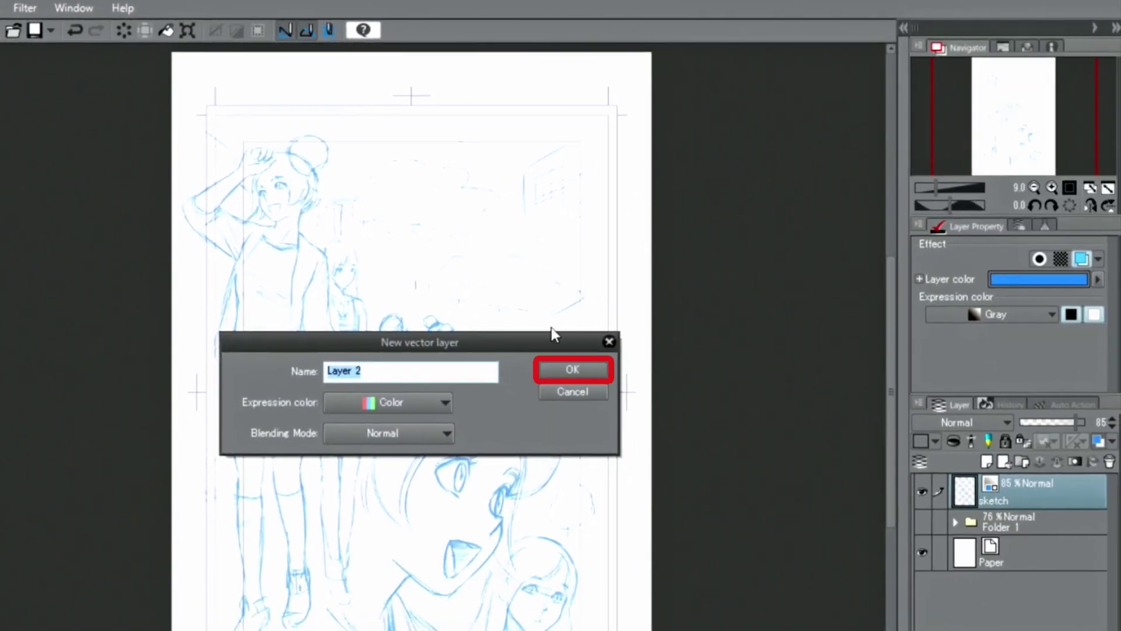
left_click(566, 372)
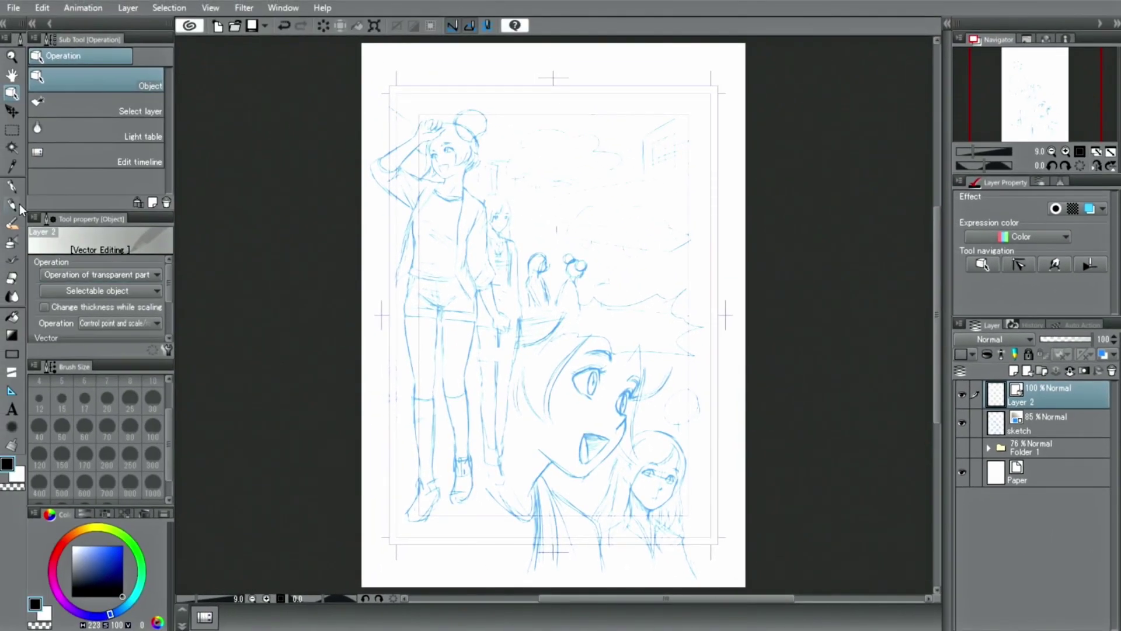
Select the Real pencil and zoom in on the girl's face and bun
left_click(12, 205)
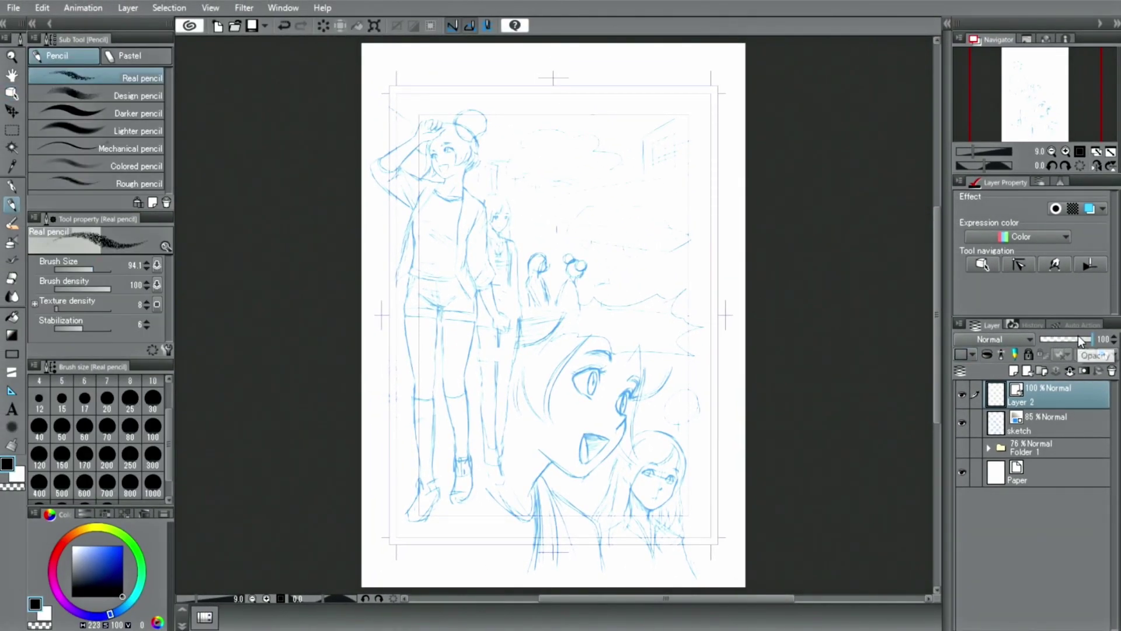
left_click(1066, 151)
left_click(1066, 151)
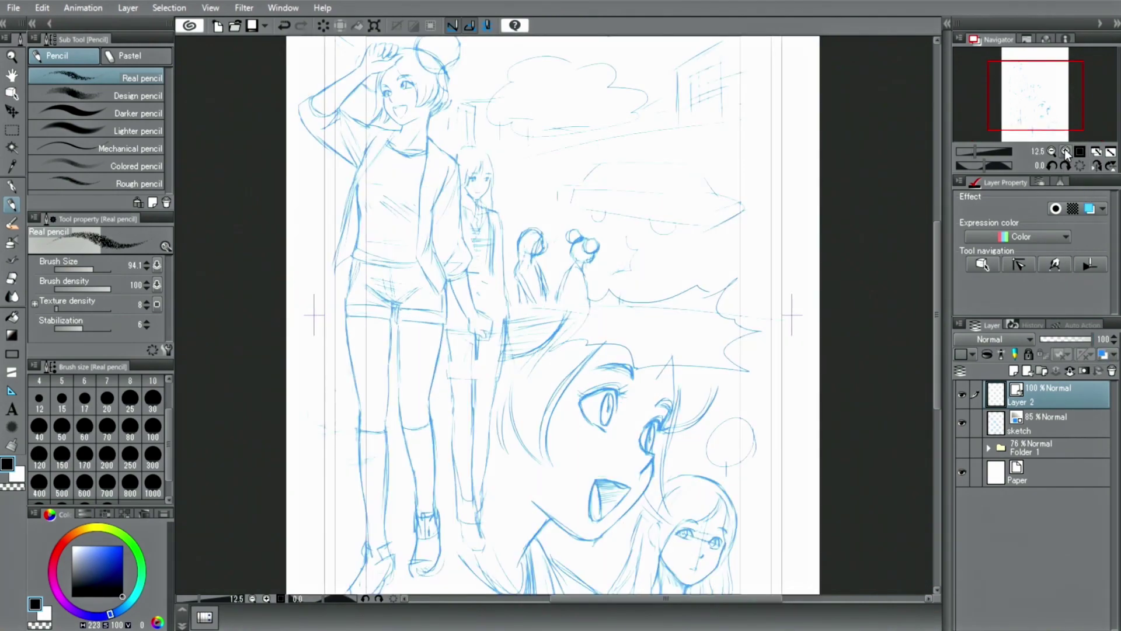
left_click(1064, 149)
left_click_drag(1032, 102, 1014, 77)
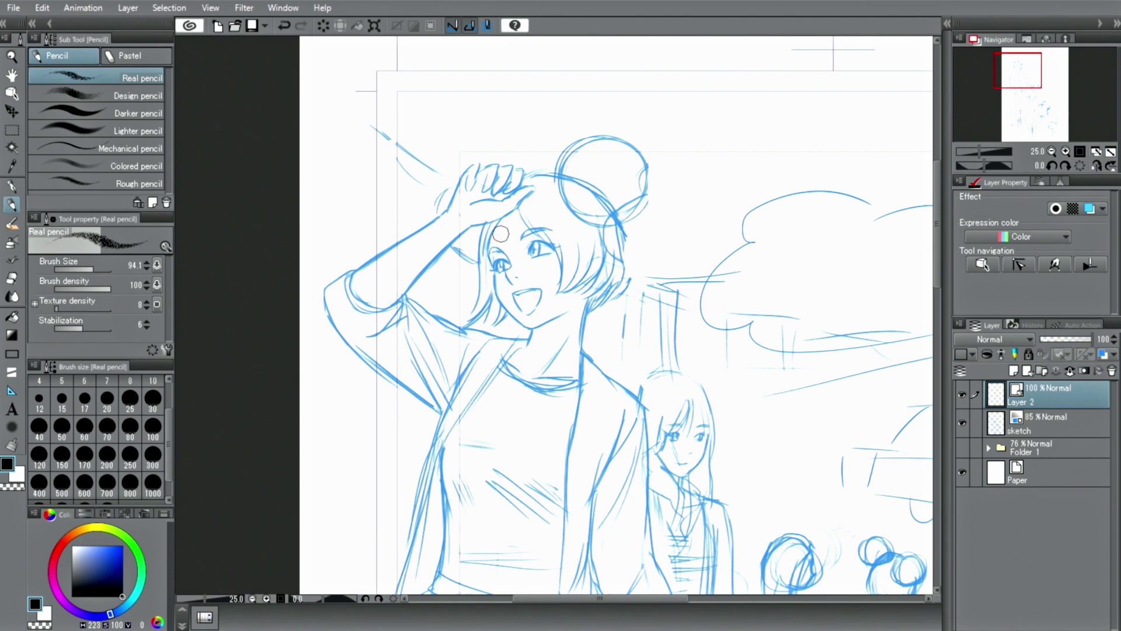
Trace the girl's cheek, jaw, chin, neck, hair strands and right shoulder in dark pencil
mouse_move(499, 216)
left_mouse_down()
mouse_move(490, 277)
mouse_move(510, 319)
mouse_move(527, 334)
mouse_move(580, 304)
left_mouse_up()
left_click_drag(528, 335, 501, 311)
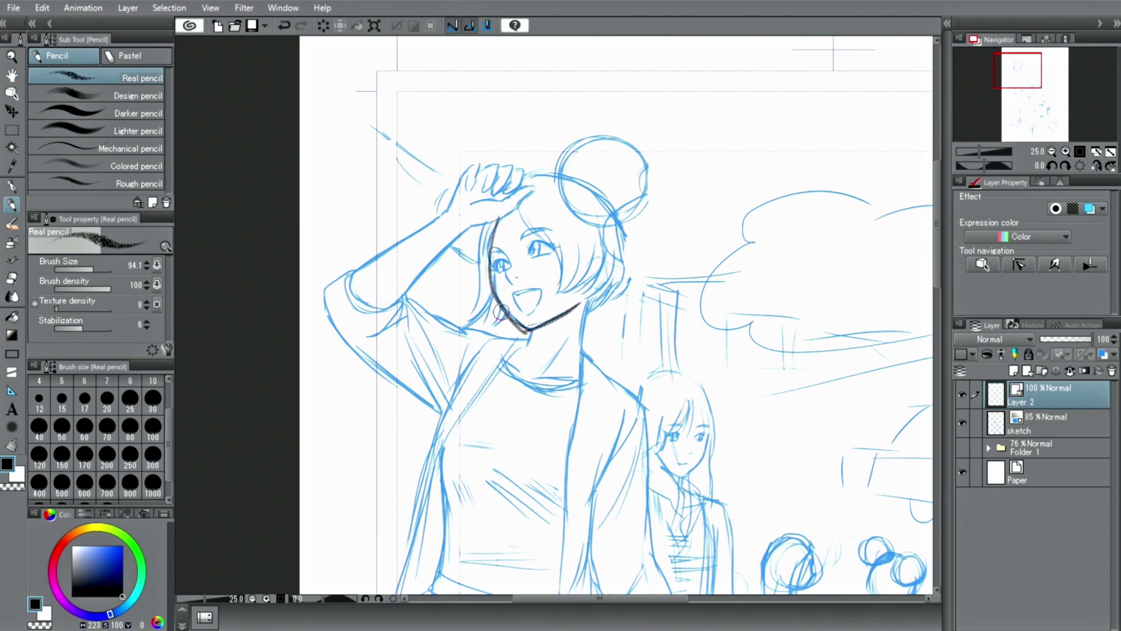
left_click_drag(596, 286, 580, 352)
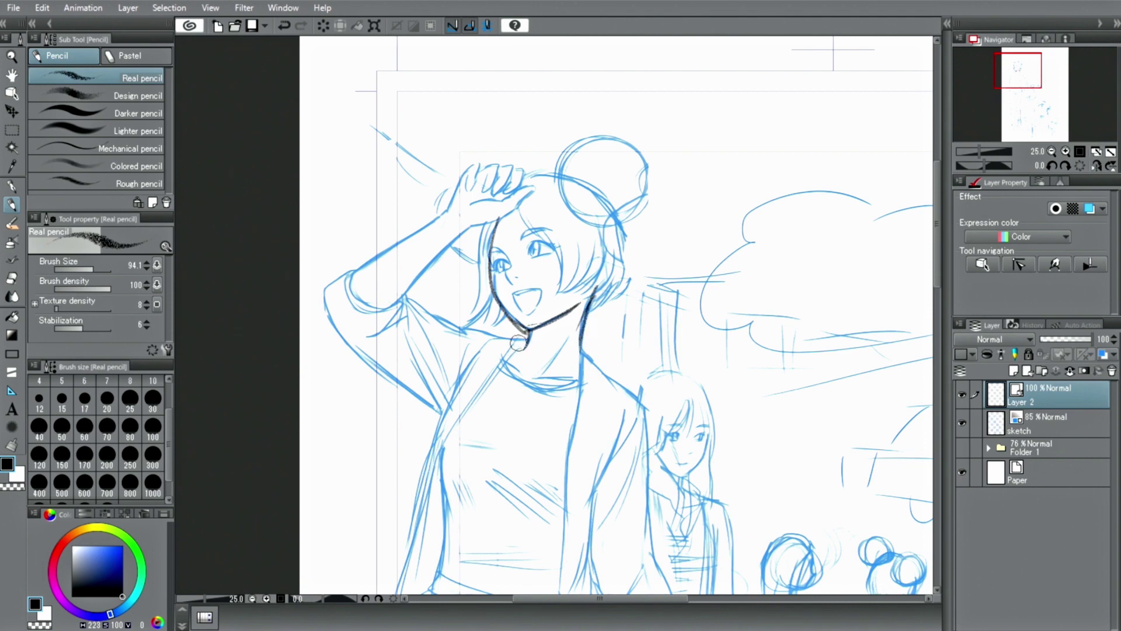
mouse_move(512, 200)
left_mouse_down()
mouse_move(555, 273)
mouse_move(558, 263)
mouse_move(552, 301)
mouse_move(611, 290)
mouse_move(605, 215)
mouse_move(625, 269)
left_mouse_up()
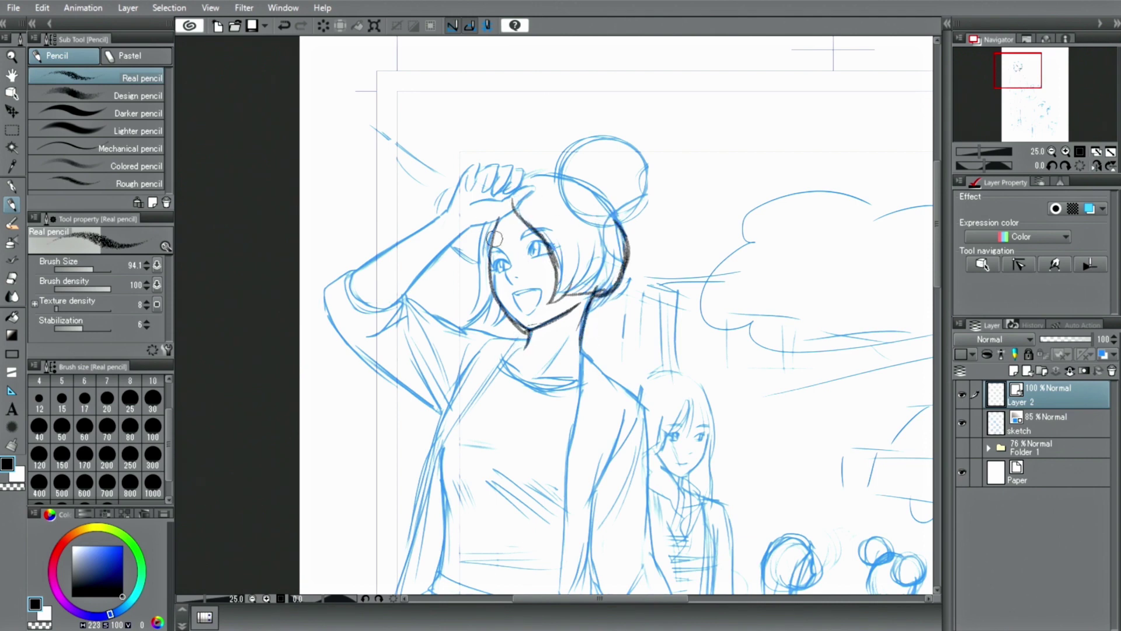
left_click_drag(559, 250, 493, 276)
mouse_move(500, 216)
left_mouse_down()
mouse_move(605, 373)
mouse_move(657, 411)
mouse_move(655, 451)
left_mouse_up()
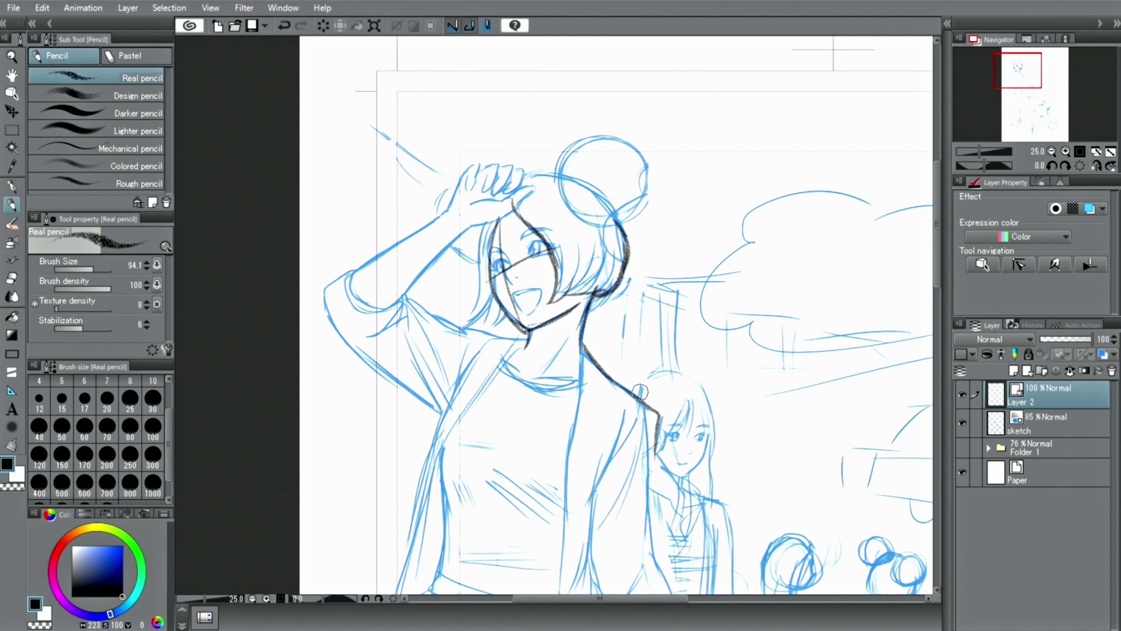
left_click_drag(642, 407, 655, 448)
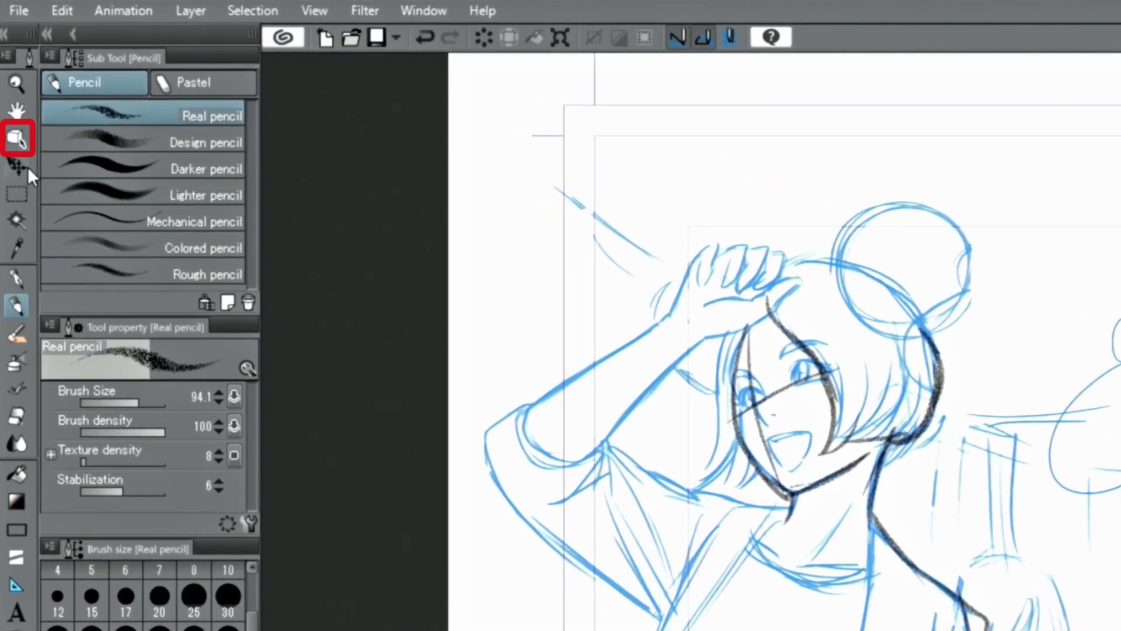
With the Object tool, move the stray neck stroke onto the cloud and delete it
left_click(16, 140)
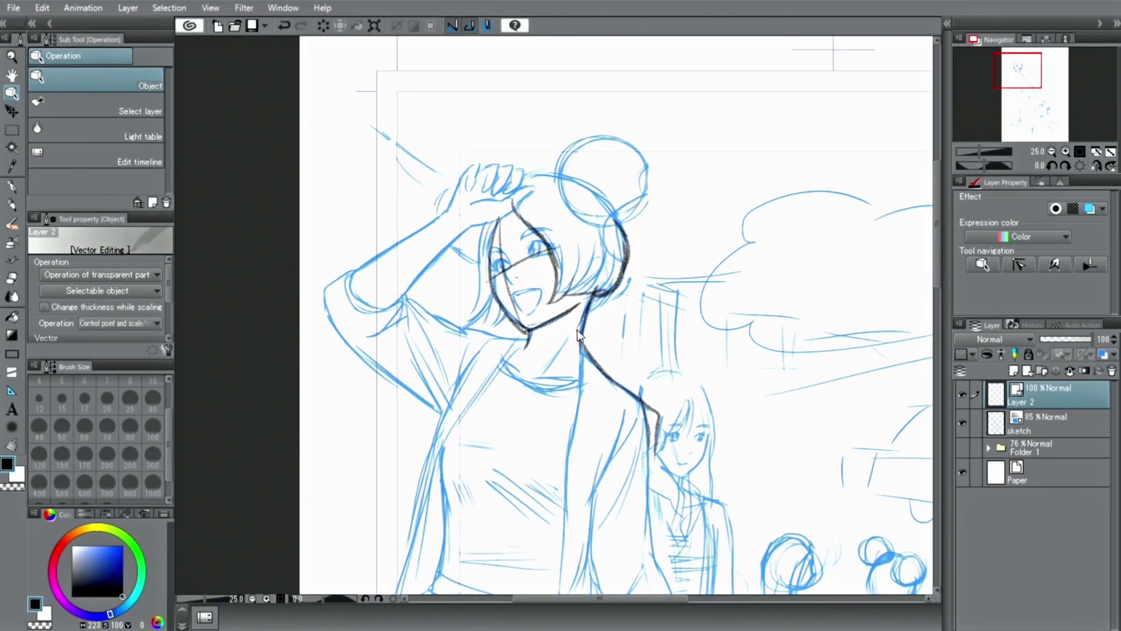
left_click(640, 366)
left_click_drag(613, 332, 772, 313)
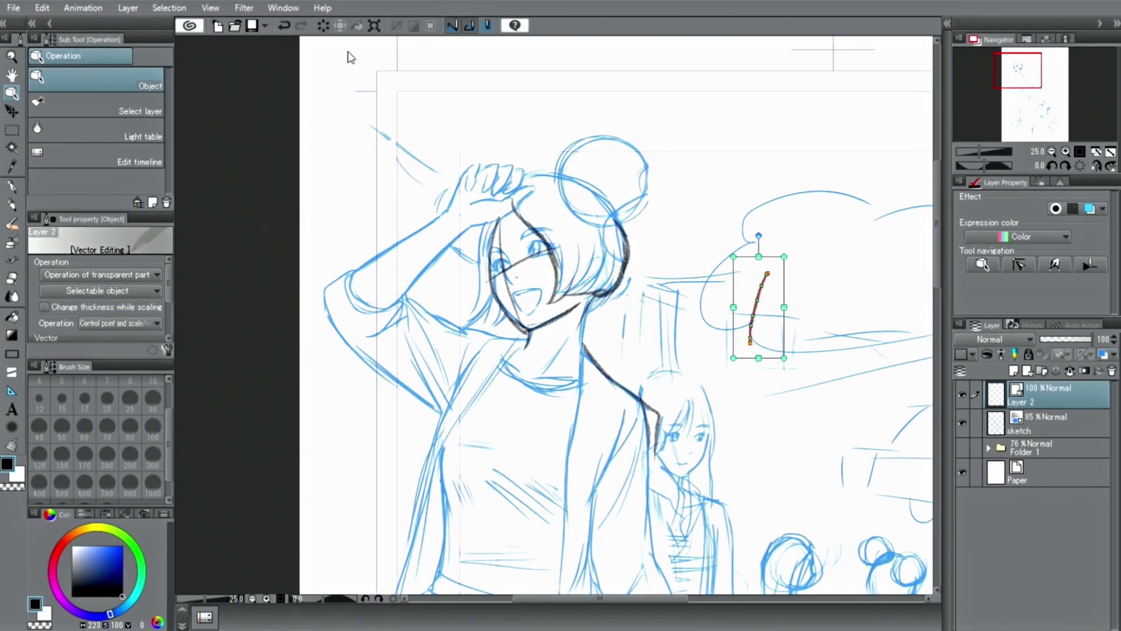
left_click(321, 27)
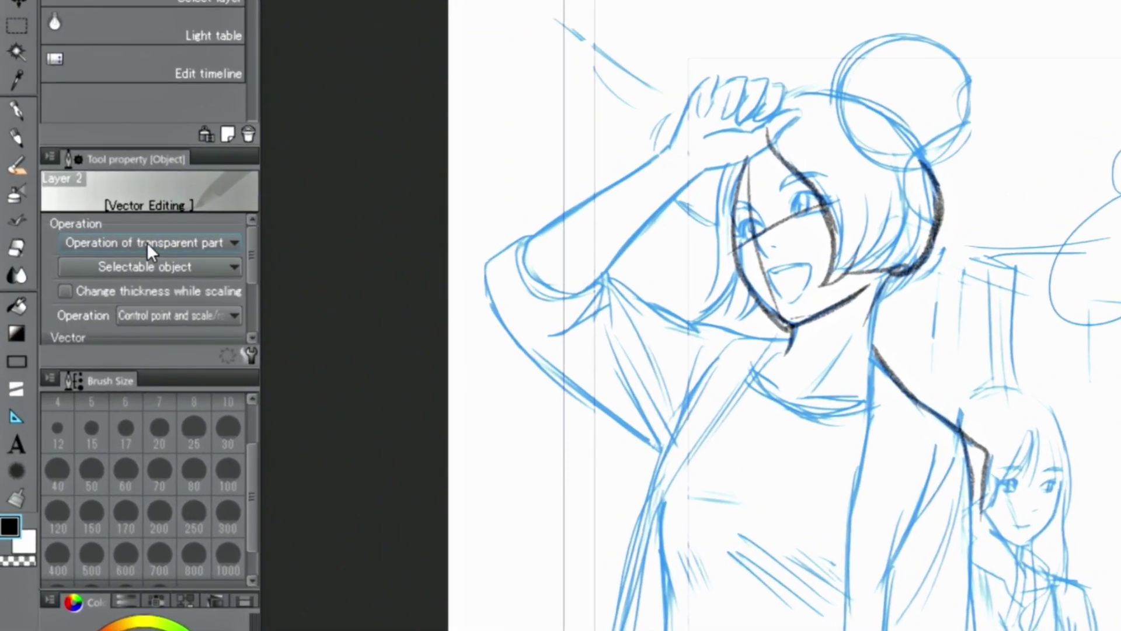
Enable Select multiple by drag, then box-select the face strokes, resize them and rotate slightly clockwise
left_click(146, 243)
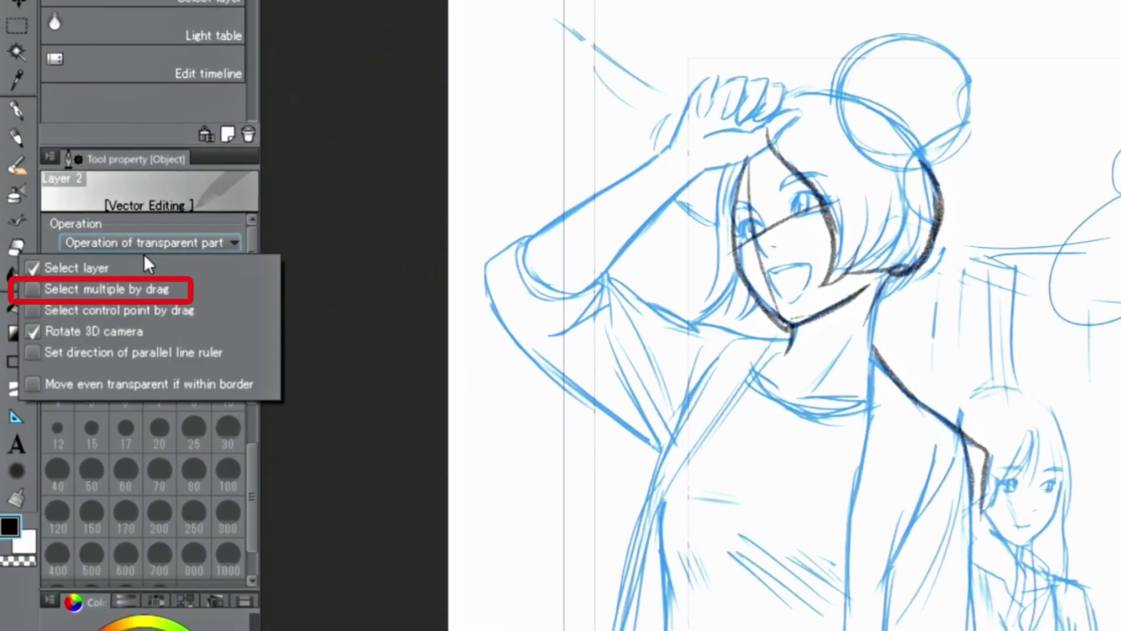
left_click(136, 291)
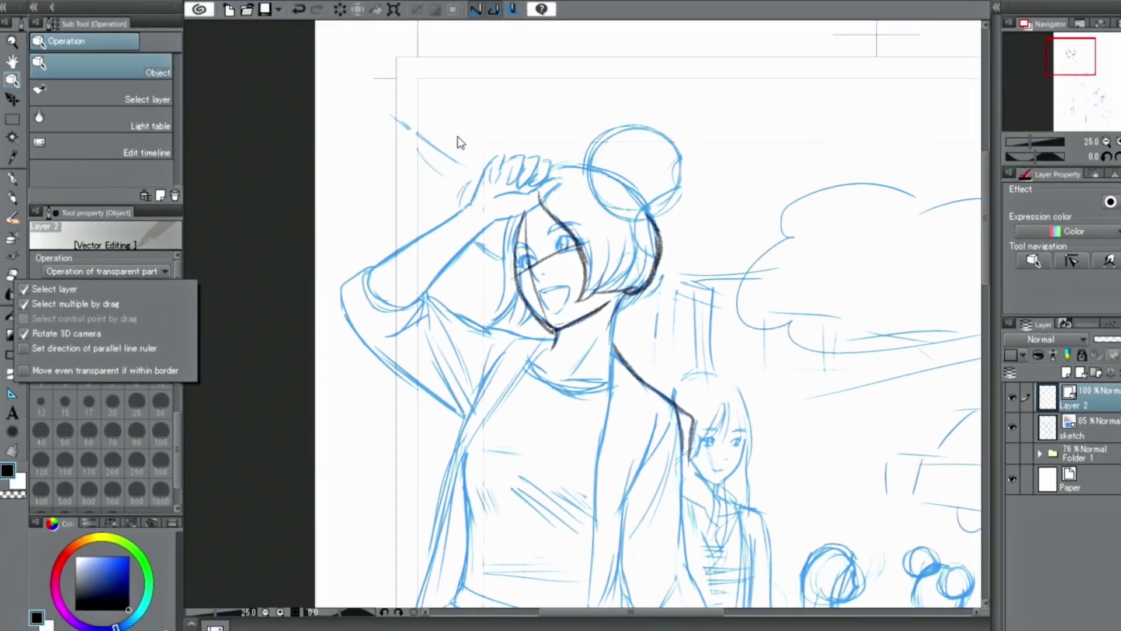
left_click(501, 201)
mouse_move(444, 162)
left_mouse_down()
mouse_move(499, 253)
mouse_move(679, 466)
mouse_move(671, 456)
left_mouse_up()
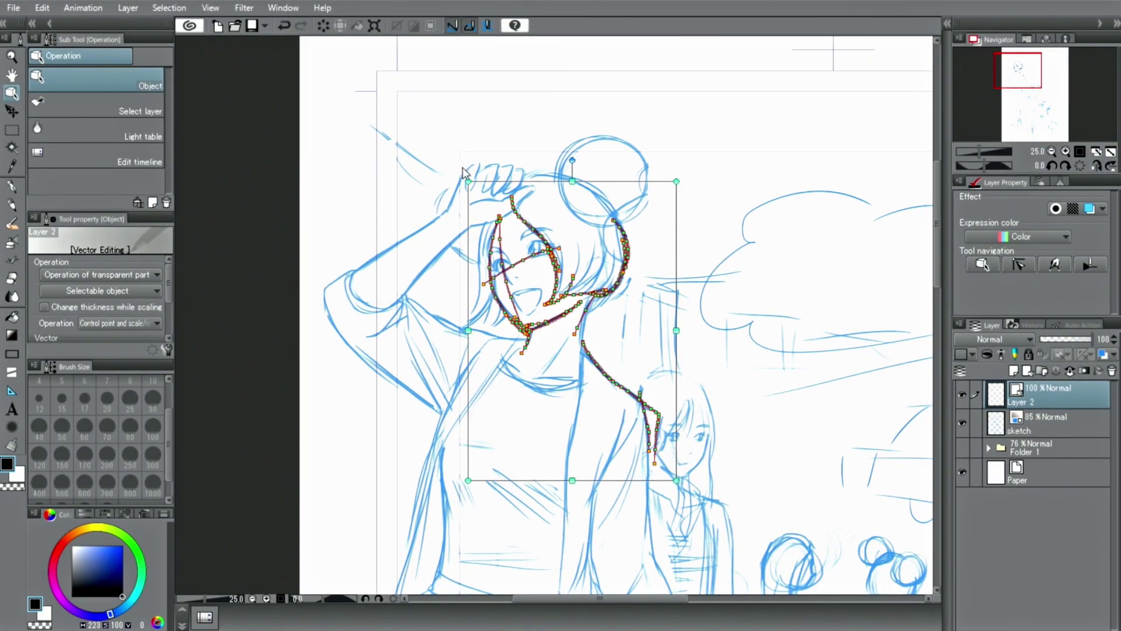
mouse_move(471, 181)
left_mouse_down()
mouse_move(333, 55)
mouse_move(346, 38)
mouse_move(648, 322)
mouse_move(609, 363)
mouse_move(467, 176)
left_mouse_up()
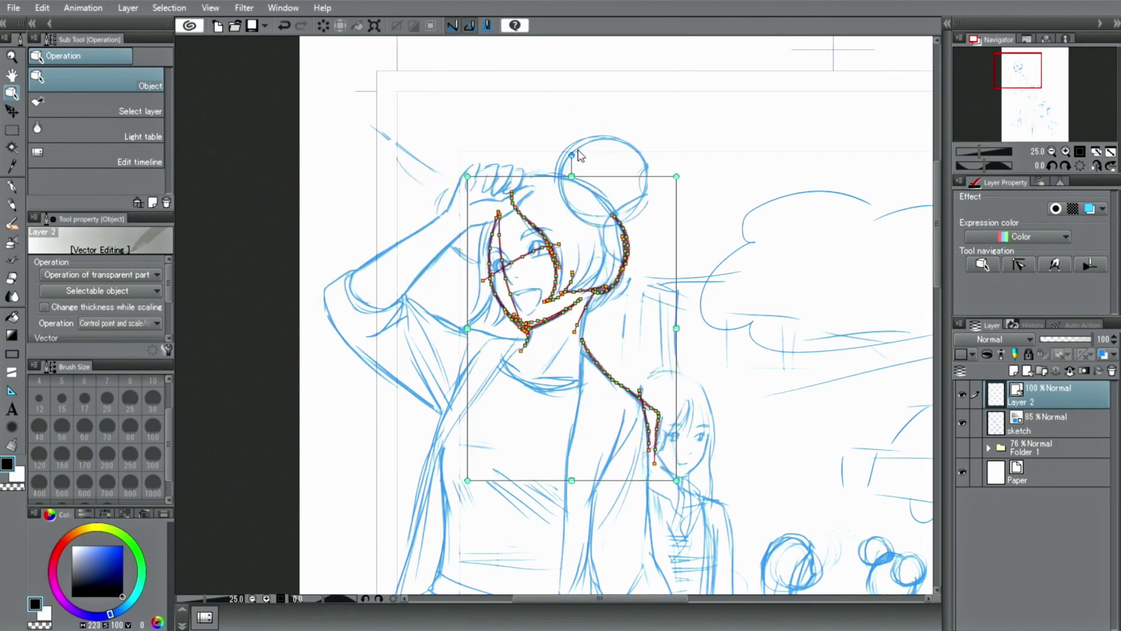
mouse_move(571, 153)
left_mouse_down()
mouse_move(576, 125)
mouse_move(576, 153)
left_mouse_up()
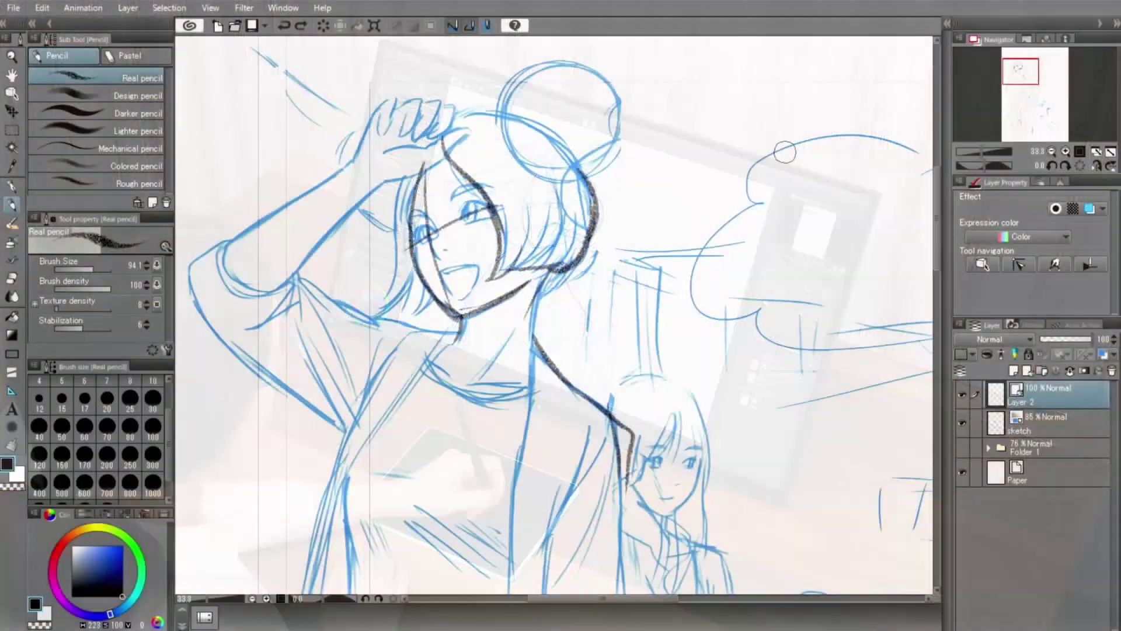
Hide Layer 2, add a new vector Layer 3 above it, and pick the G-pen
left_click(964, 396)
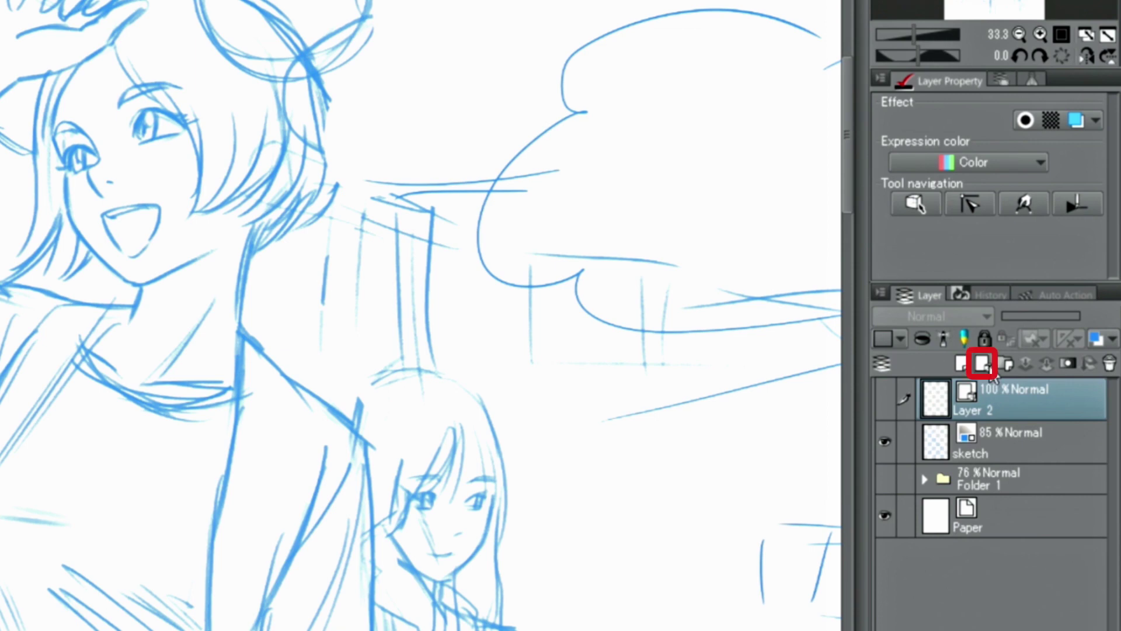
left_click(983, 363)
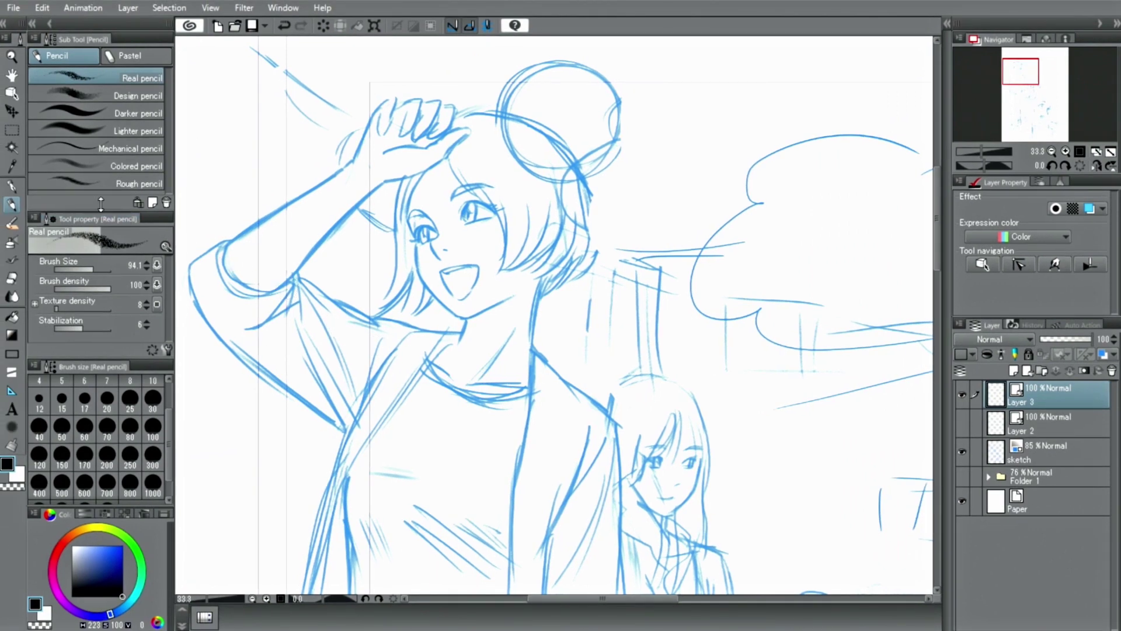
left_click(12, 188)
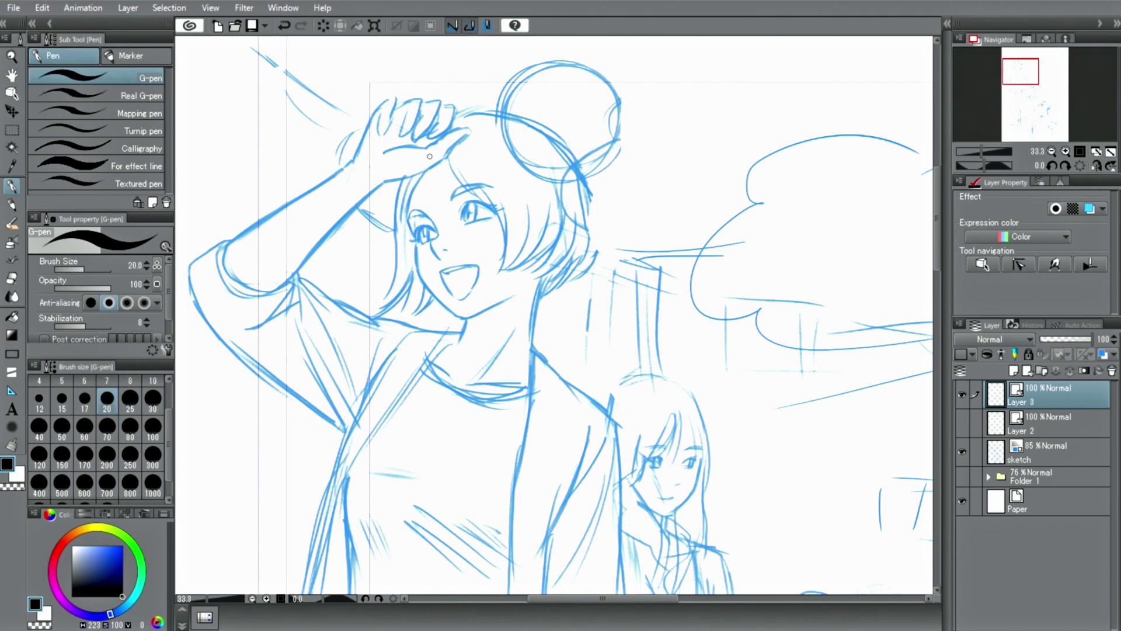
Ink the girl's face, jaw, neck, shoulder, bangs, hair strands and bun outline in black G-pen
mouse_move(429, 158)
left_mouse_down()
mouse_move(411, 225)
mouse_move(462, 320)
mouse_move(528, 264)
mouse_move(525, 377)
mouse_move(619, 425)
left_mouse_up()
left_click_drag(607, 390, 626, 518)
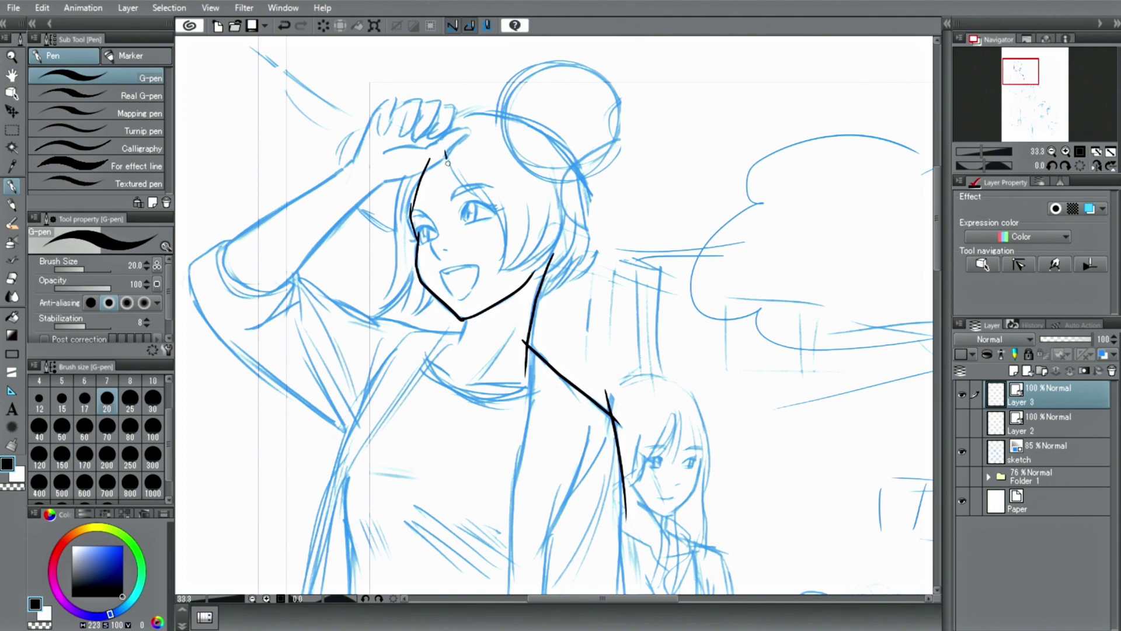
left_click_drag(445, 154, 500, 266)
left_click_drag(514, 204, 501, 267)
mouse_move(522, 208)
left_mouse_down()
mouse_move(503, 272)
mouse_move(557, 224)
mouse_move(540, 273)
mouse_move(589, 226)
left_mouse_up()
left_click_drag(408, 170, 401, 272)
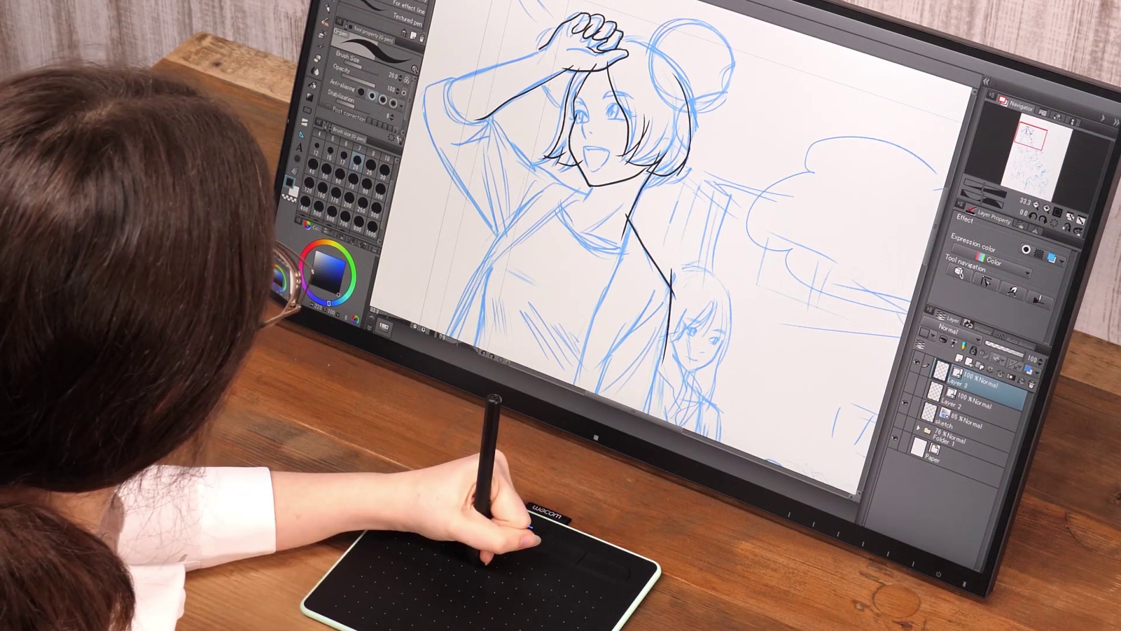
left_click_drag(690, 22, 655, 41)
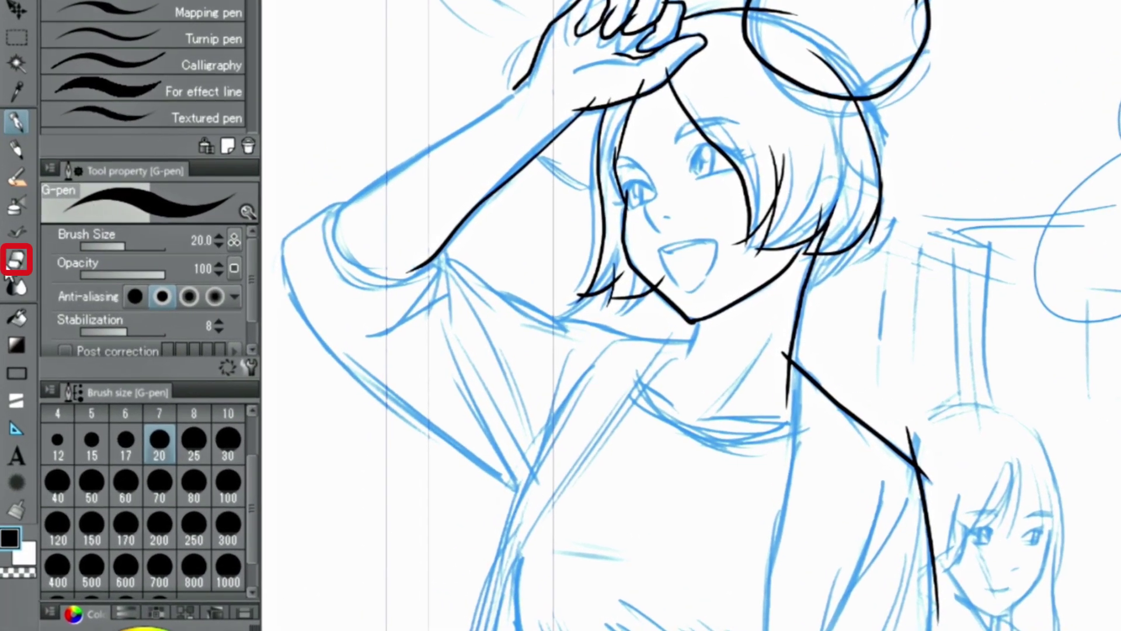
Set the Vector eraser's intersection mode and erase the stray strokes below the bun and on the neck
left_click(12, 278)
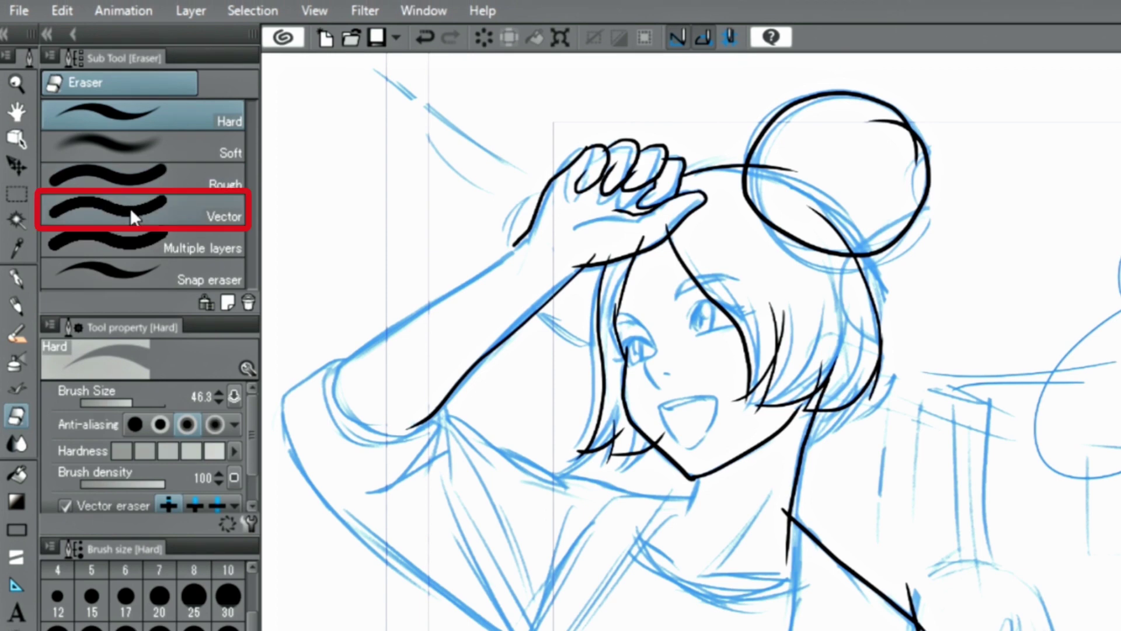
left_click(133, 48)
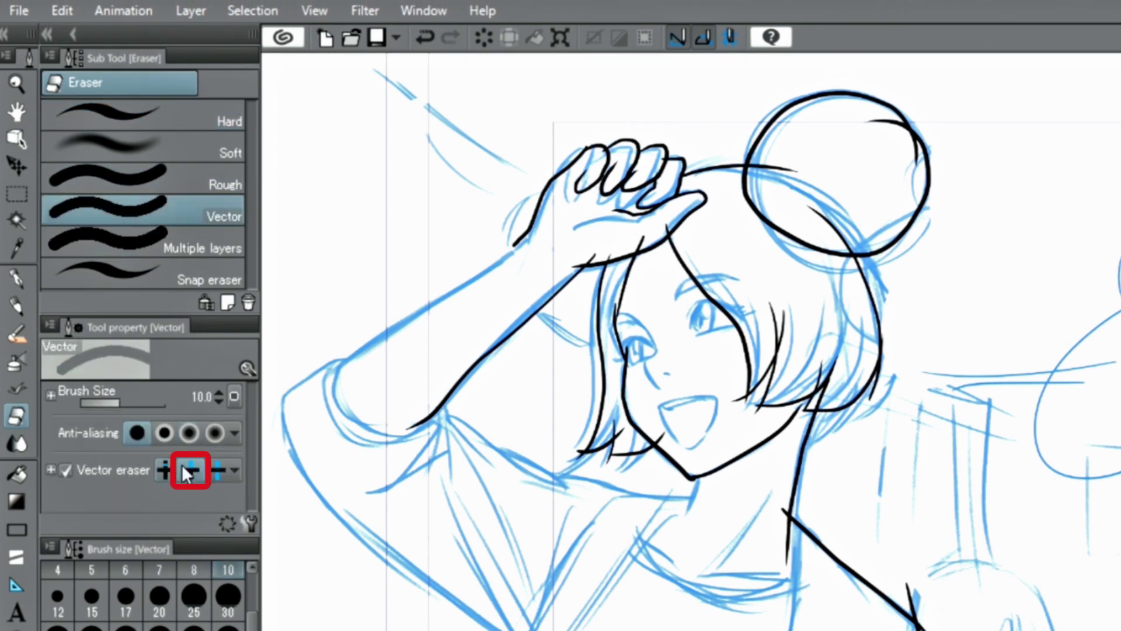
left_click(65, 470)
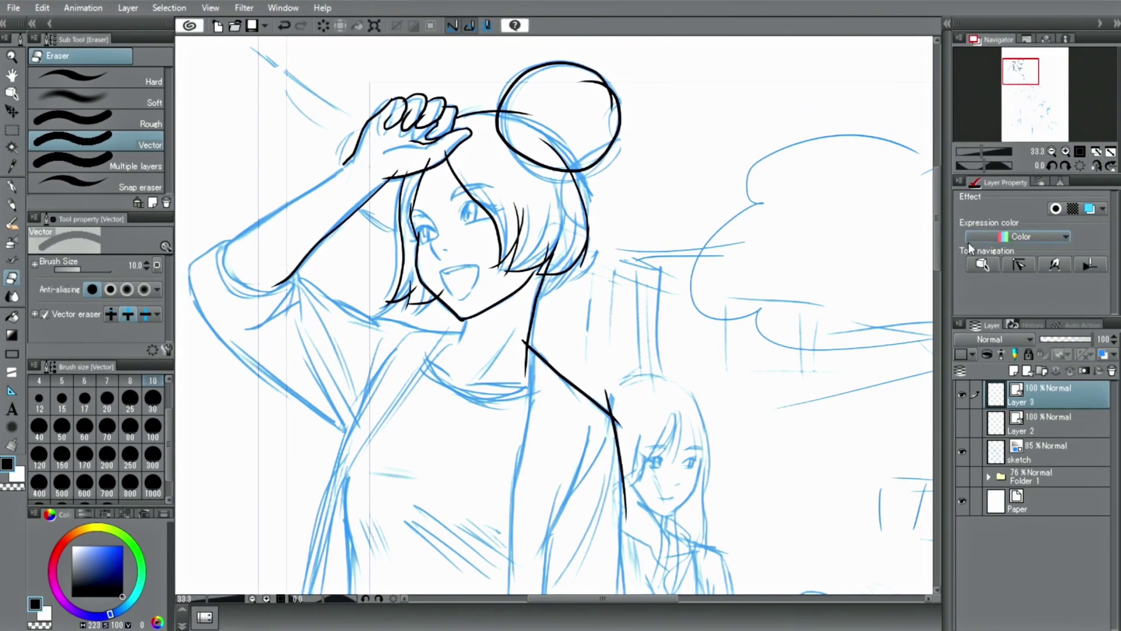
left_click(1066, 151)
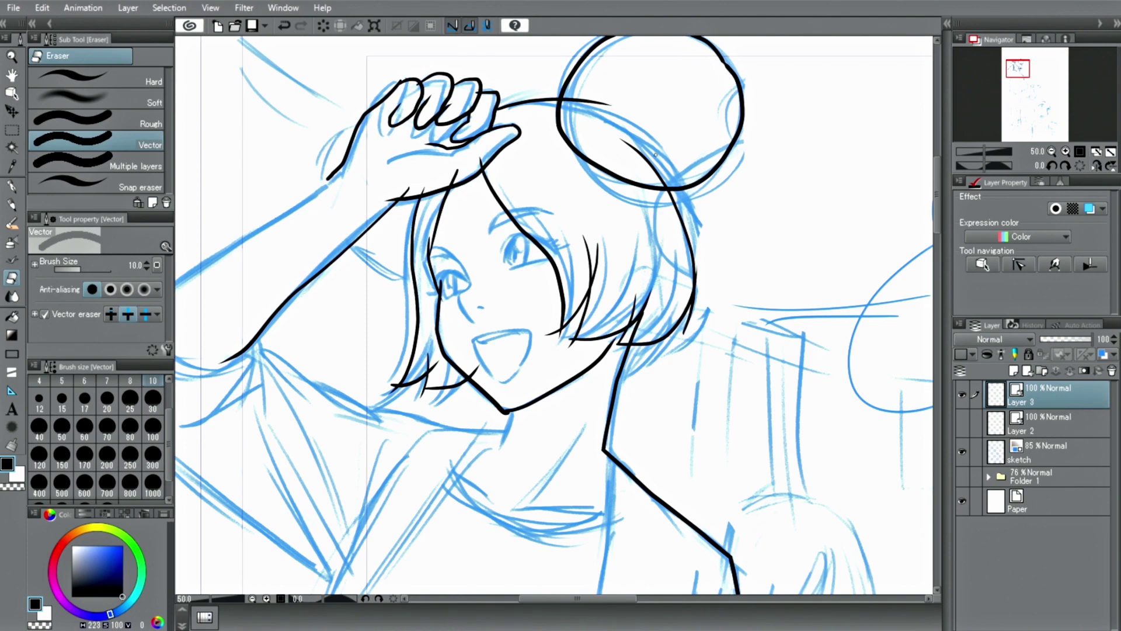
mouse_move(656, 155)
left_mouse_down()
mouse_move(616, 151)
mouse_move(592, 116)
left_mouse_up()
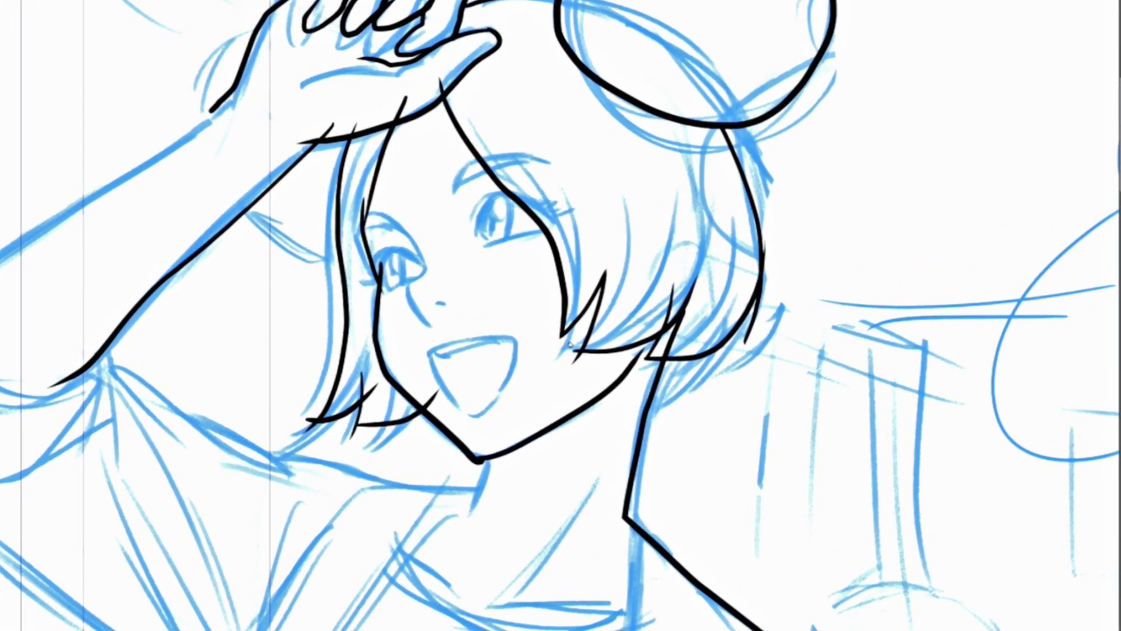
left_click_drag(677, 296, 660, 316)
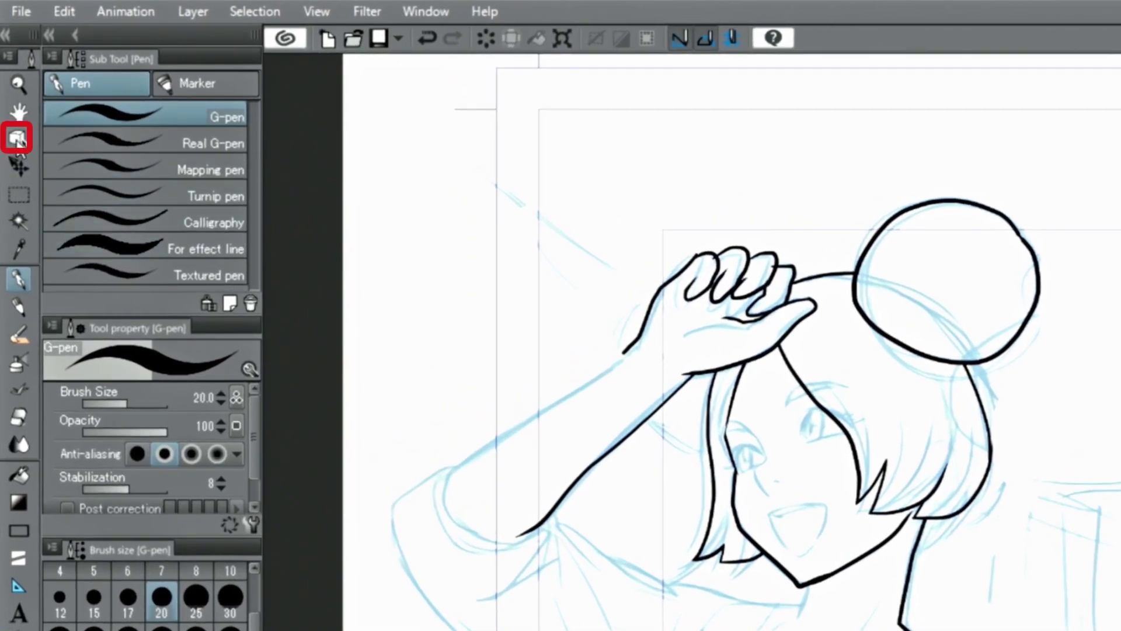
Select a hair stroke with the Object tool and nudge and rotate it slightly
left_click(18, 139)
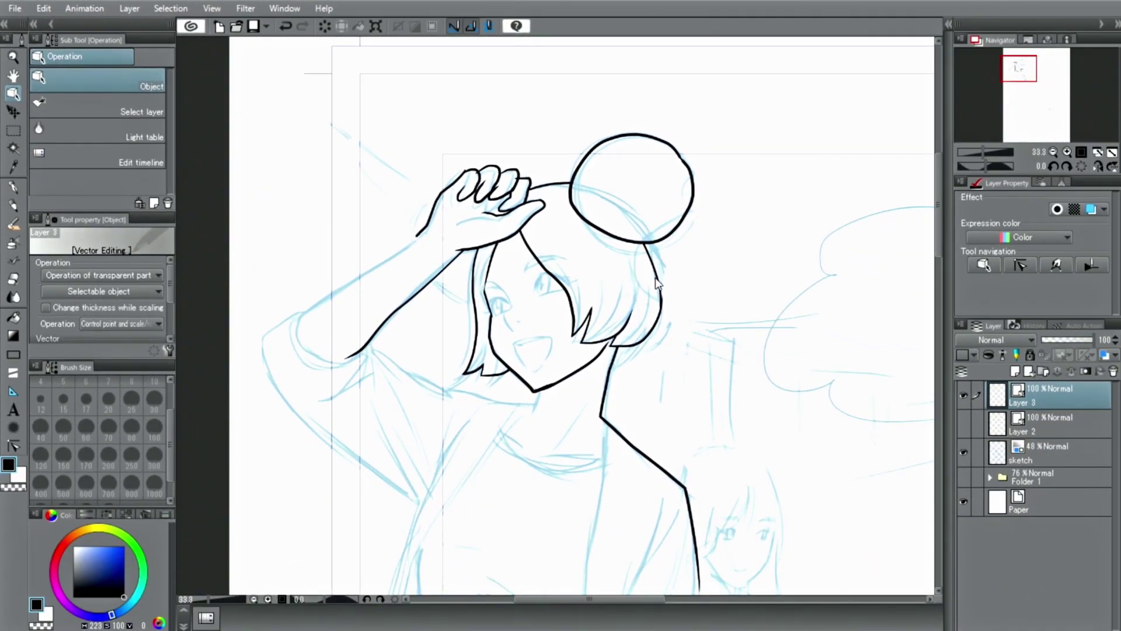
left_click(657, 280)
left_click_drag(646, 229, 669, 196)
Move the jaw line's chin control point up and left to reshape the chin
left_click(525, 378)
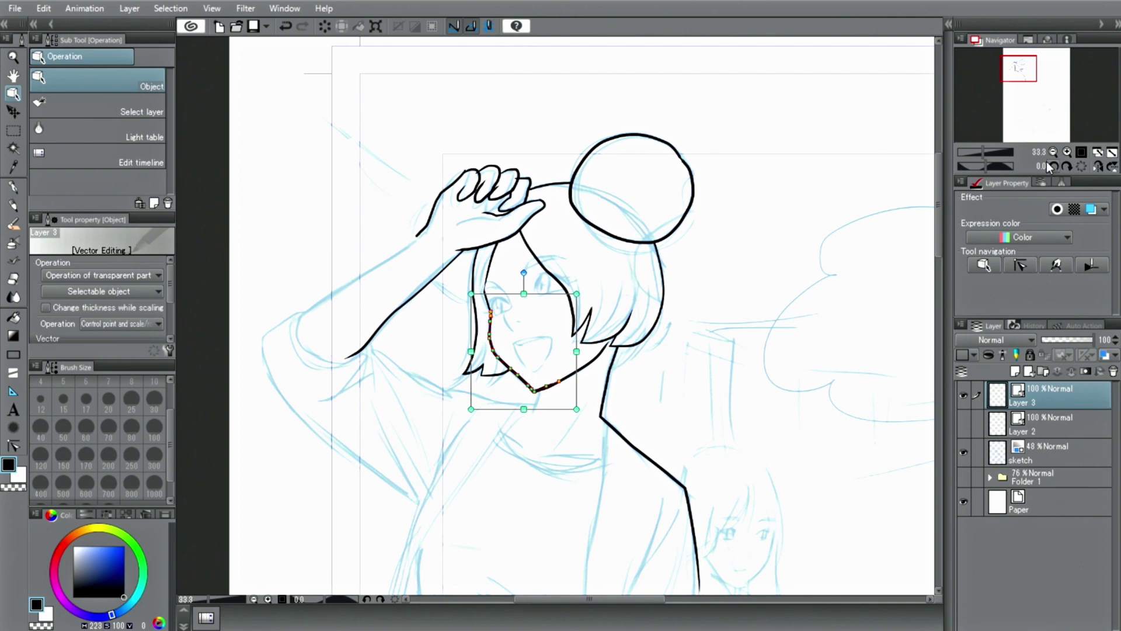
left_click(1067, 152)
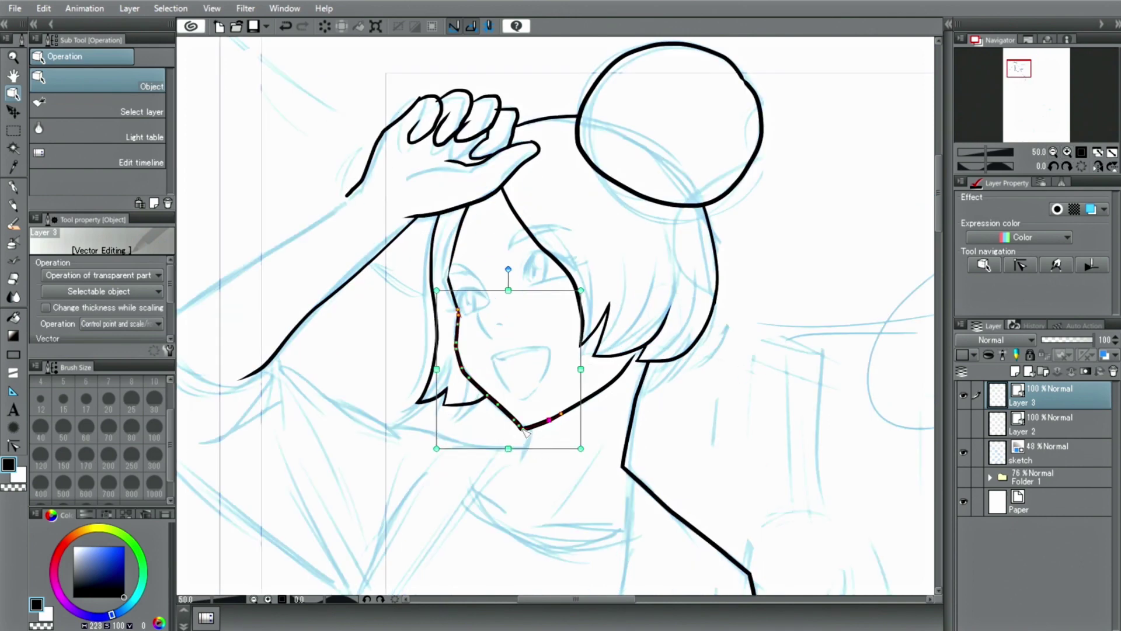
left_click_drag(536, 430, 527, 426)
left_click(458, 363)
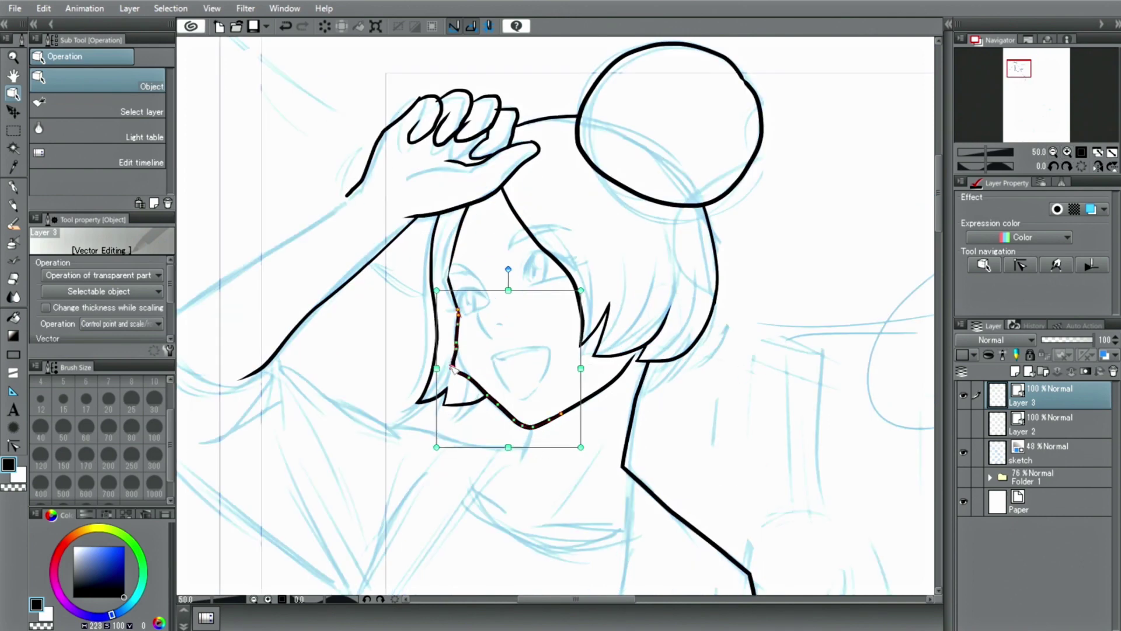
left_click(366, 346)
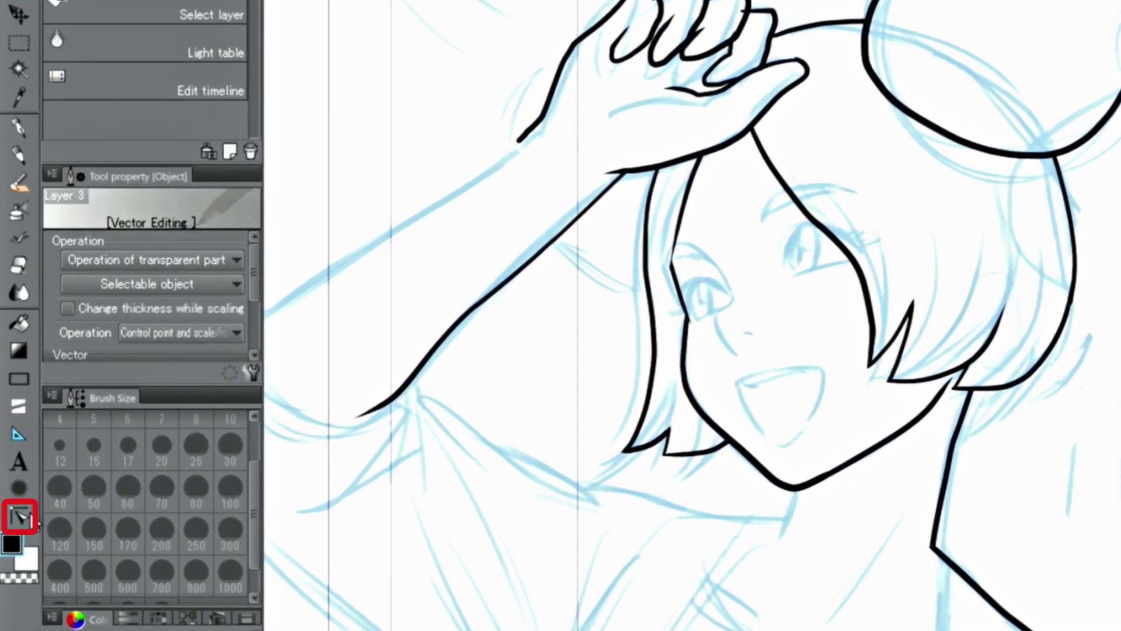
With Correct line width on Thin width, thin the left hair line, bangs line and bun's left edge
left_click(26, 517)
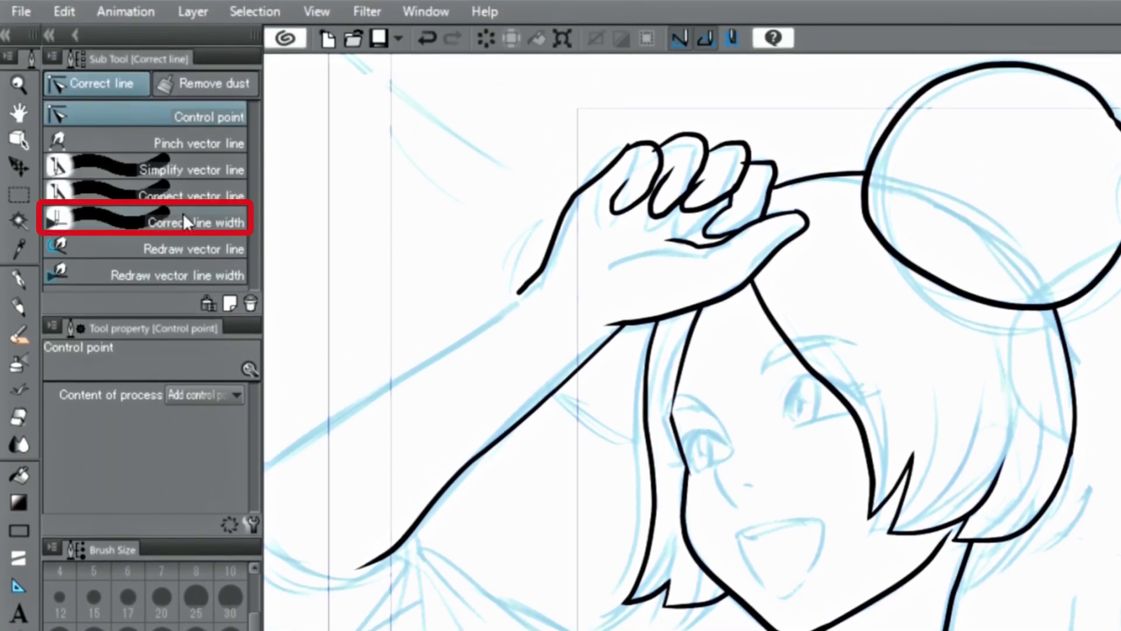
left_click(184, 216)
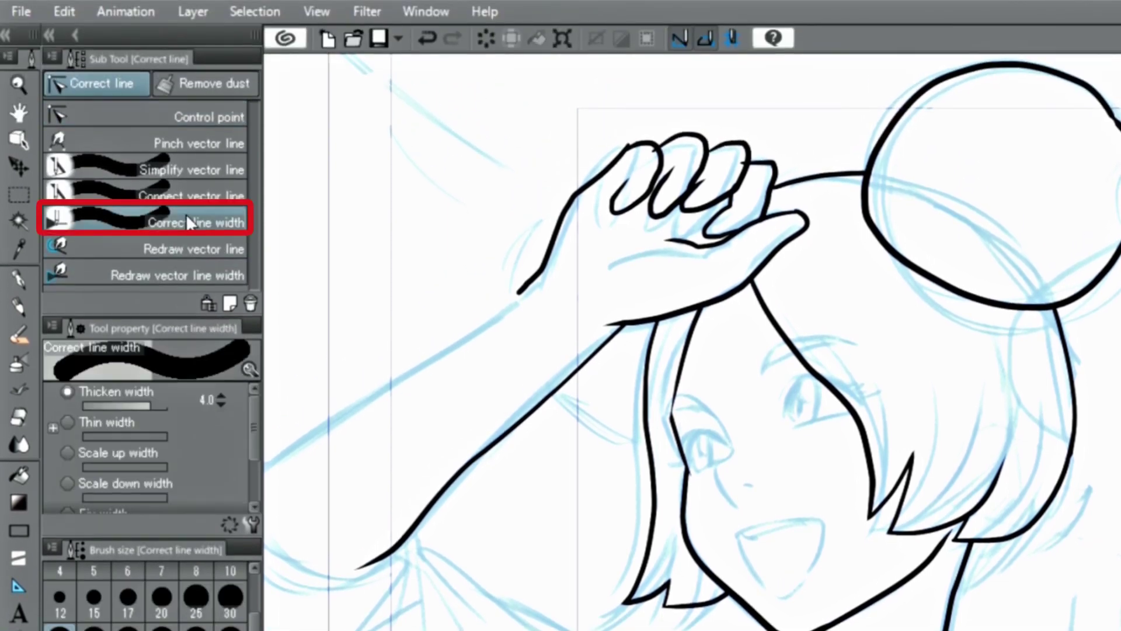
left_click(68, 423)
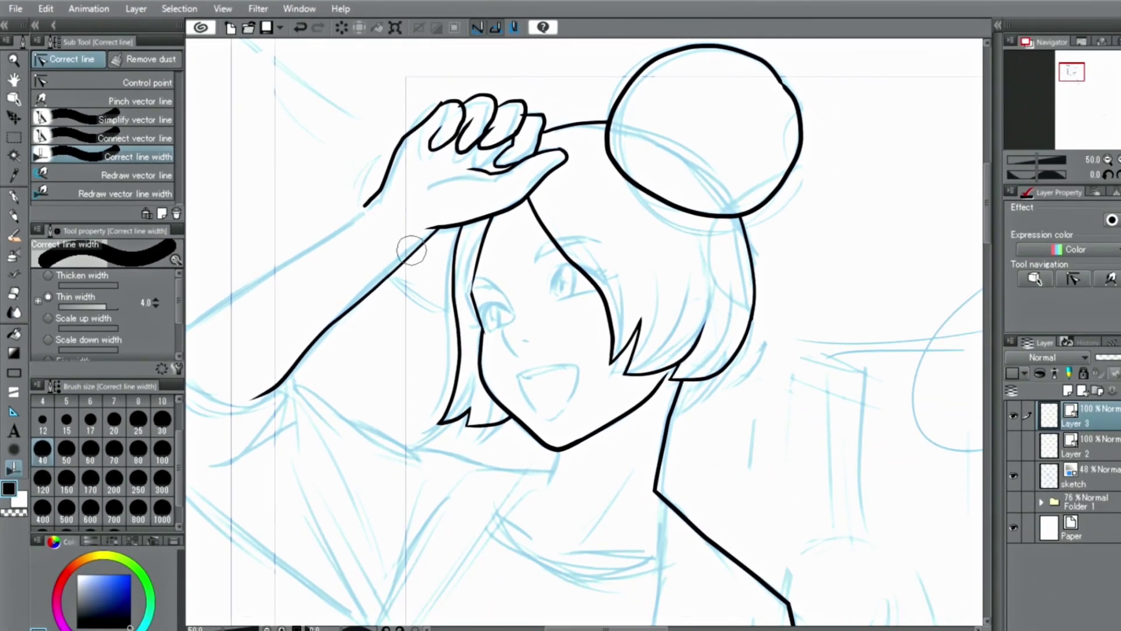
mouse_move(451, 255)
left_mouse_down()
mouse_move(448, 363)
mouse_move(428, 347)
left_mouse_up()
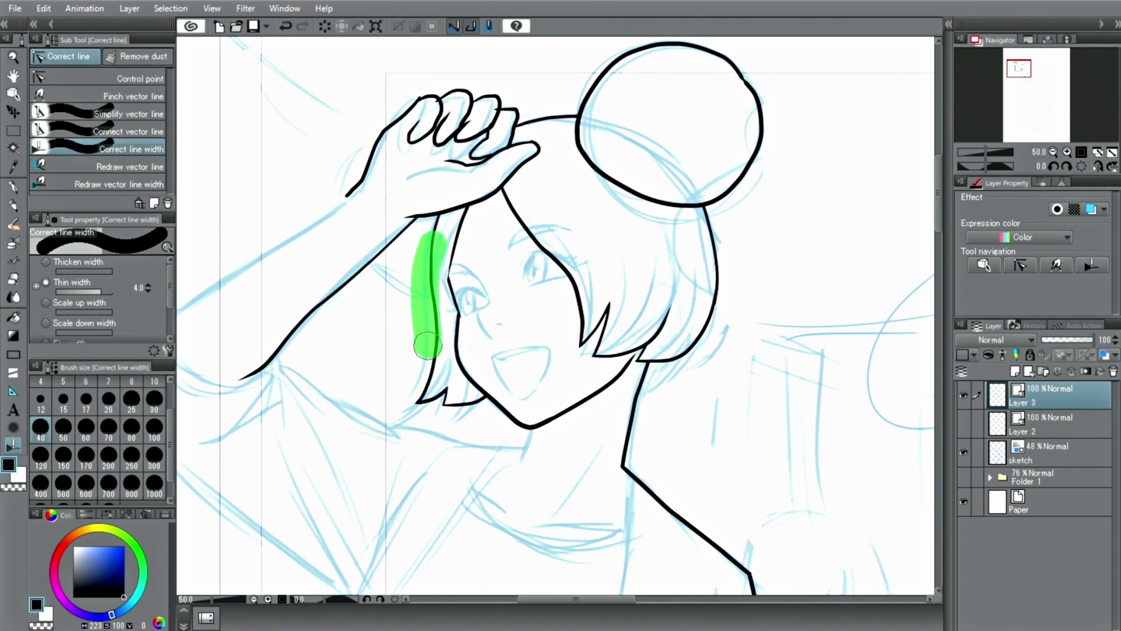
left_click_drag(506, 196, 584, 306)
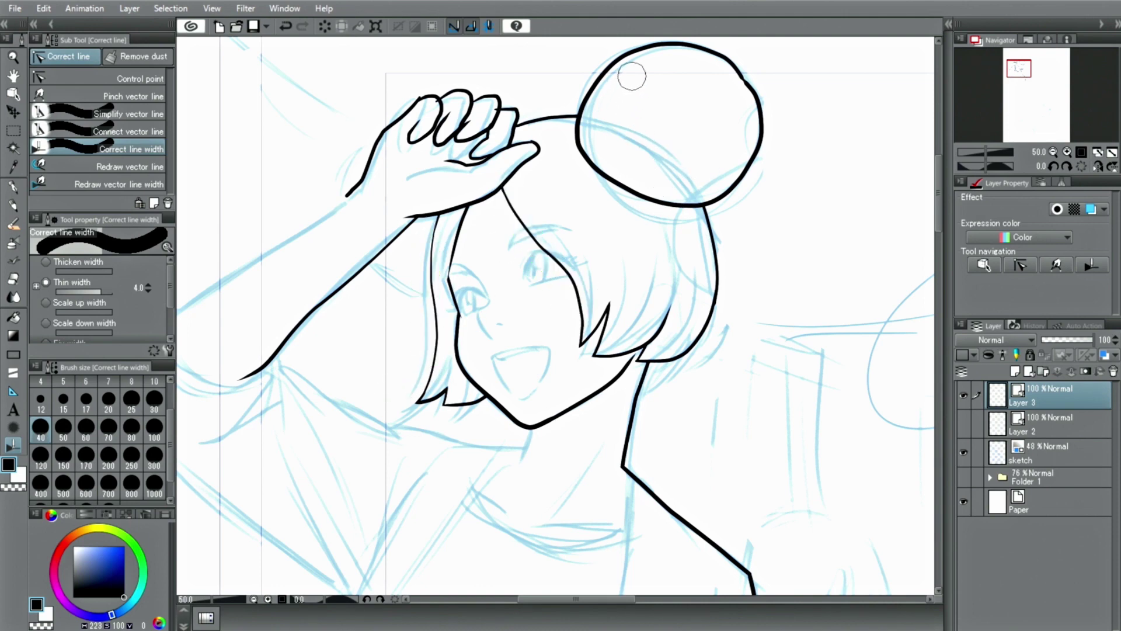
mouse_move(632, 76)
left_mouse_down()
mouse_move(587, 107)
mouse_move(592, 150)
mouse_move(677, 197)
mouse_move(707, 202)
mouse_move(738, 185)
mouse_move(758, 109)
mouse_move(750, 76)
mouse_move(673, 36)
mouse_move(604, 67)
left_mouse_up()
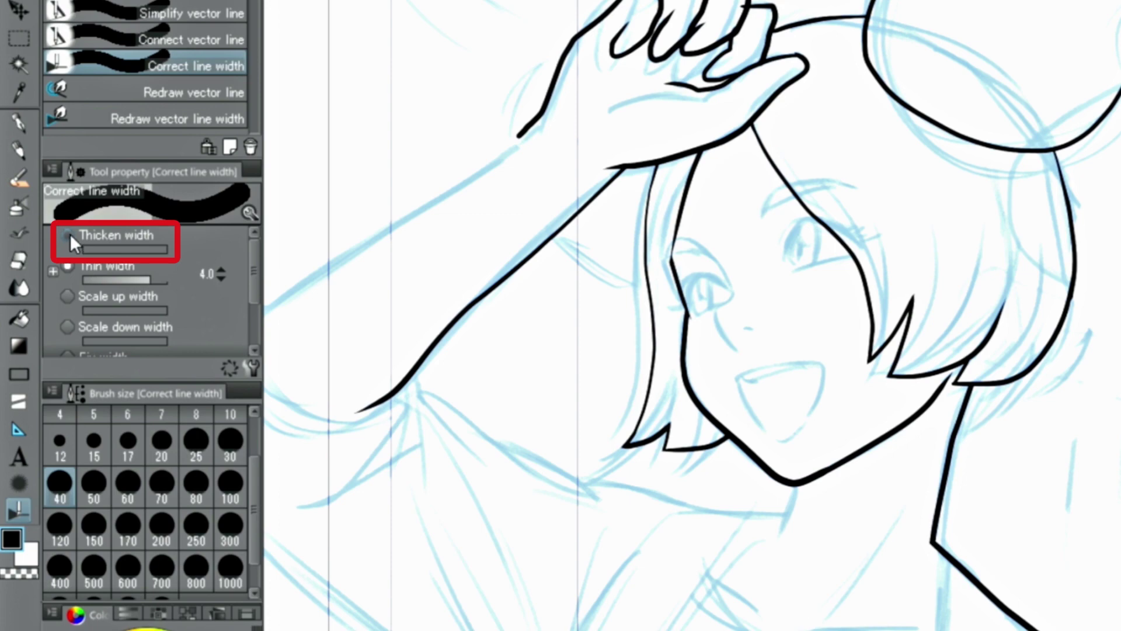
Switch to Thicken width and thicken the hair line below the hand and the bun and neck junctions
left_click(69, 234)
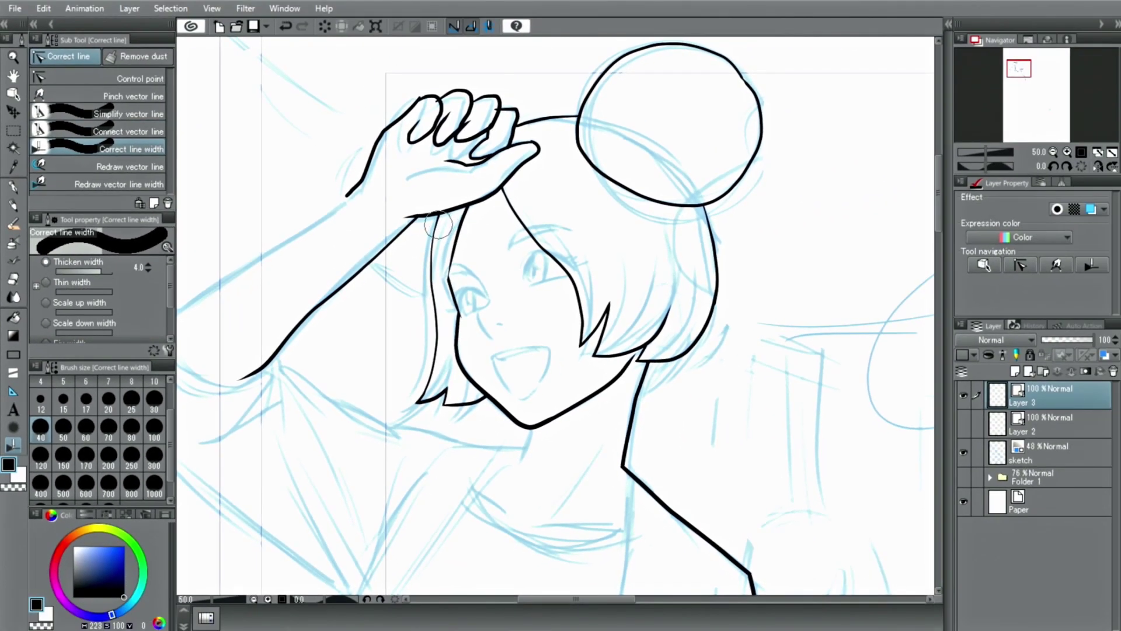
left_click_drag(439, 224, 433, 262)
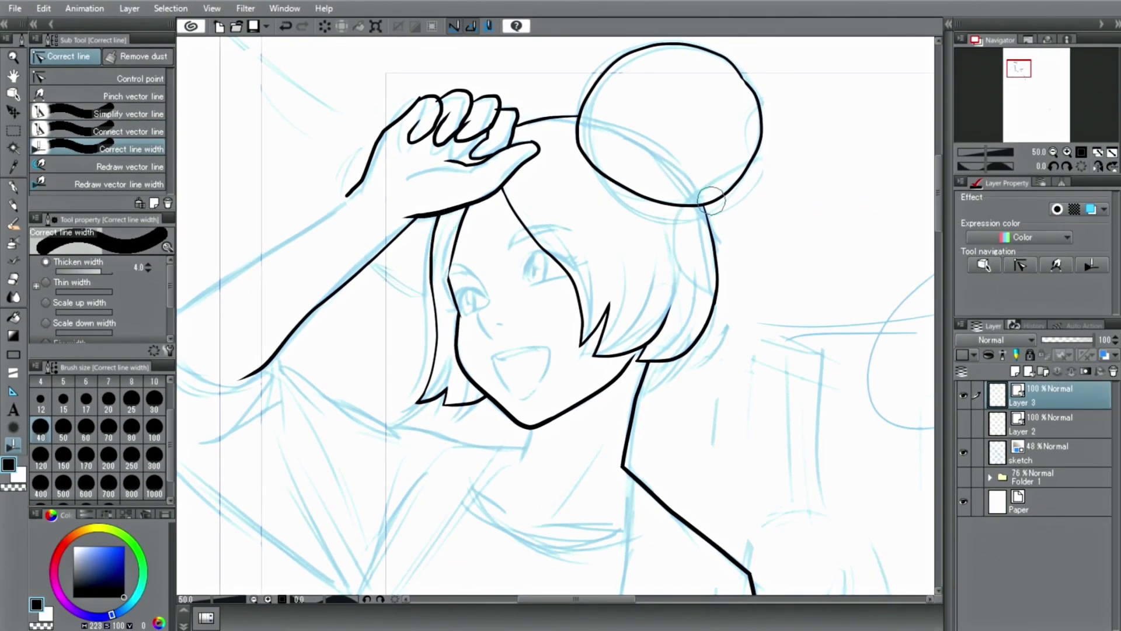
mouse_move(747, 170)
left_mouse_down()
mouse_move(680, 207)
mouse_move(731, 216)
mouse_move(698, 207)
left_mouse_up()
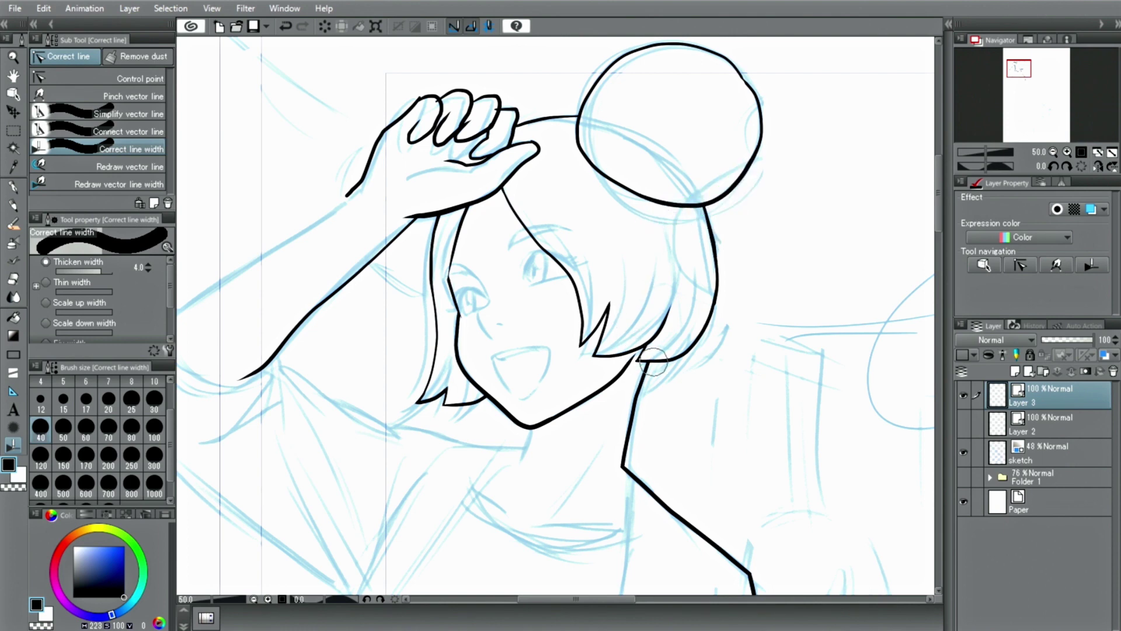
left_click_drag(654, 362, 638, 384)
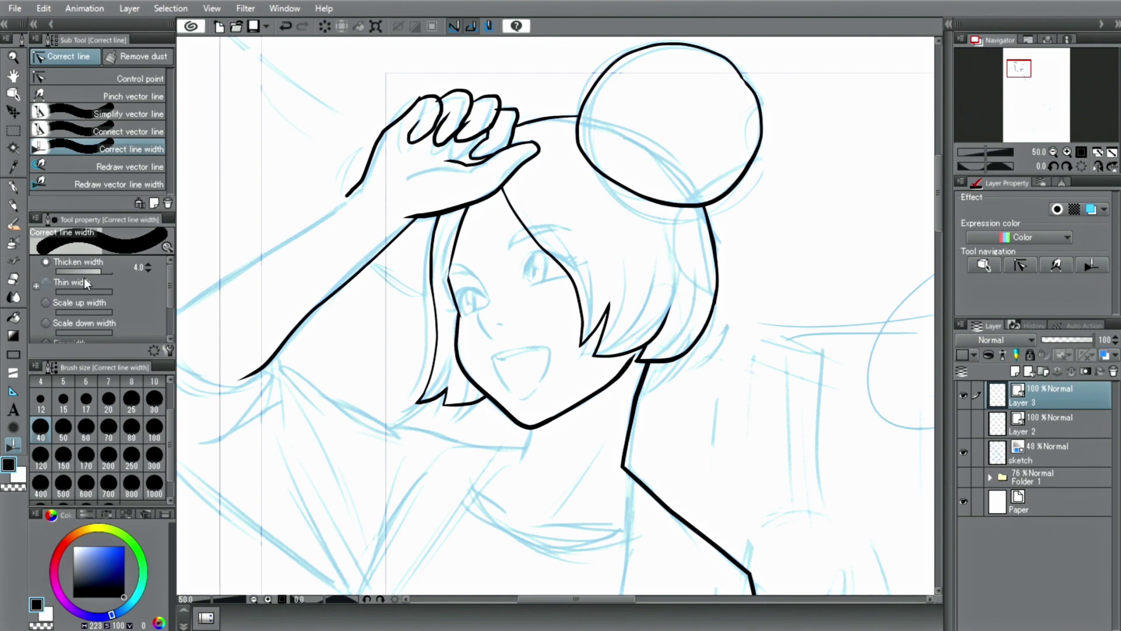
Raise the thickening amount to 5.9 and thicken the hair lines and strand tip near the cheek
left_click(149, 264)
left_click_drag(467, 212, 459, 238)
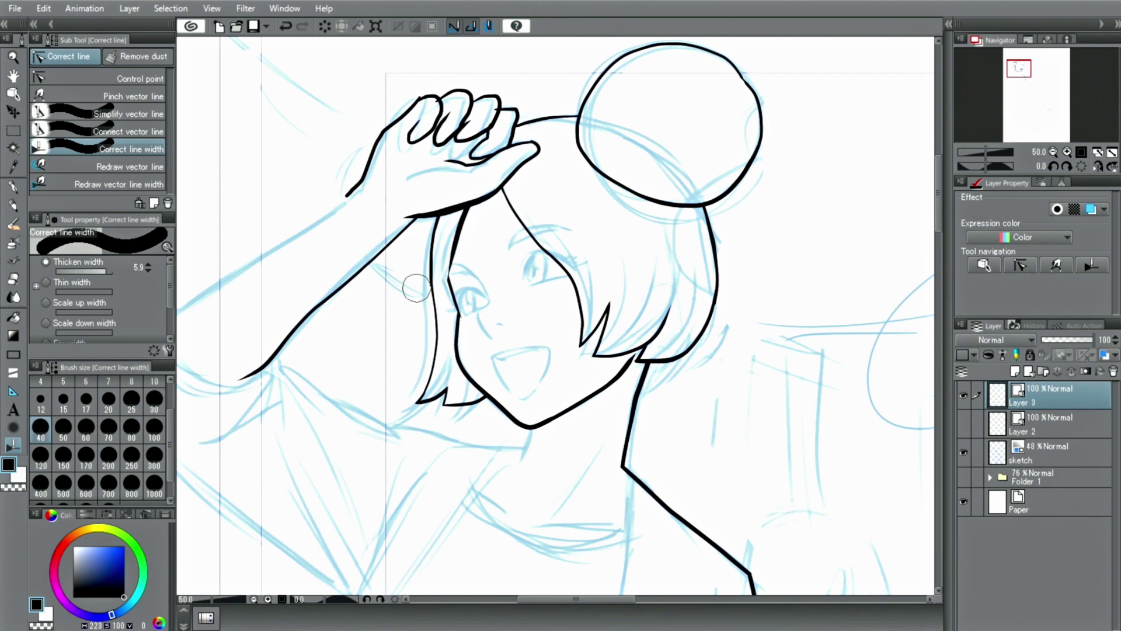
left_click_drag(504, 191, 527, 235)
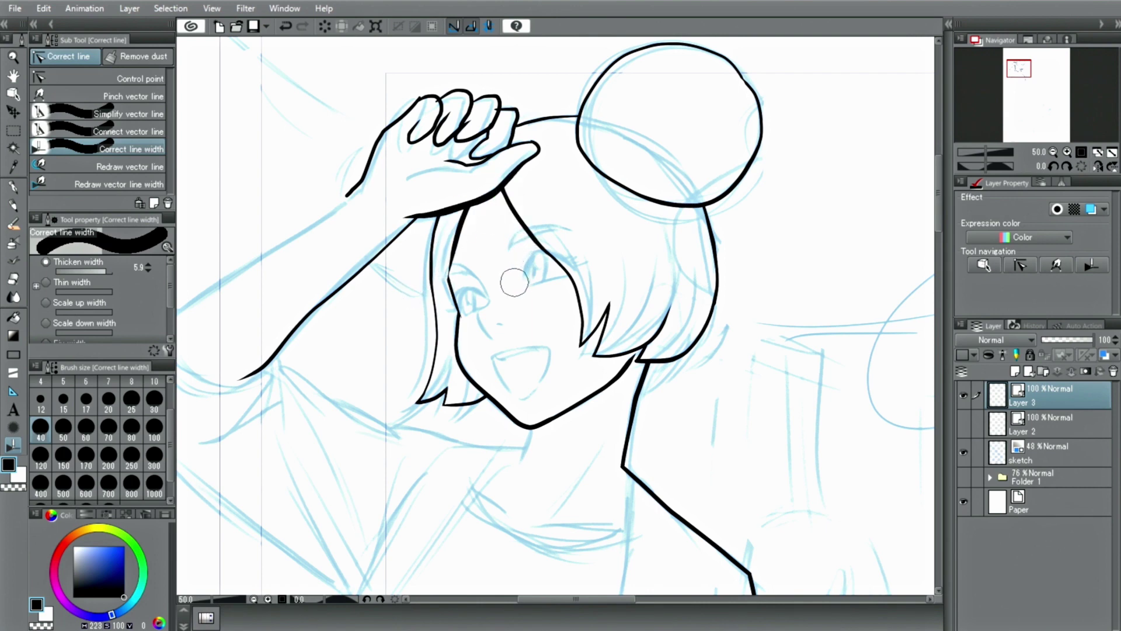
left_click_drag(621, 306, 607, 321)
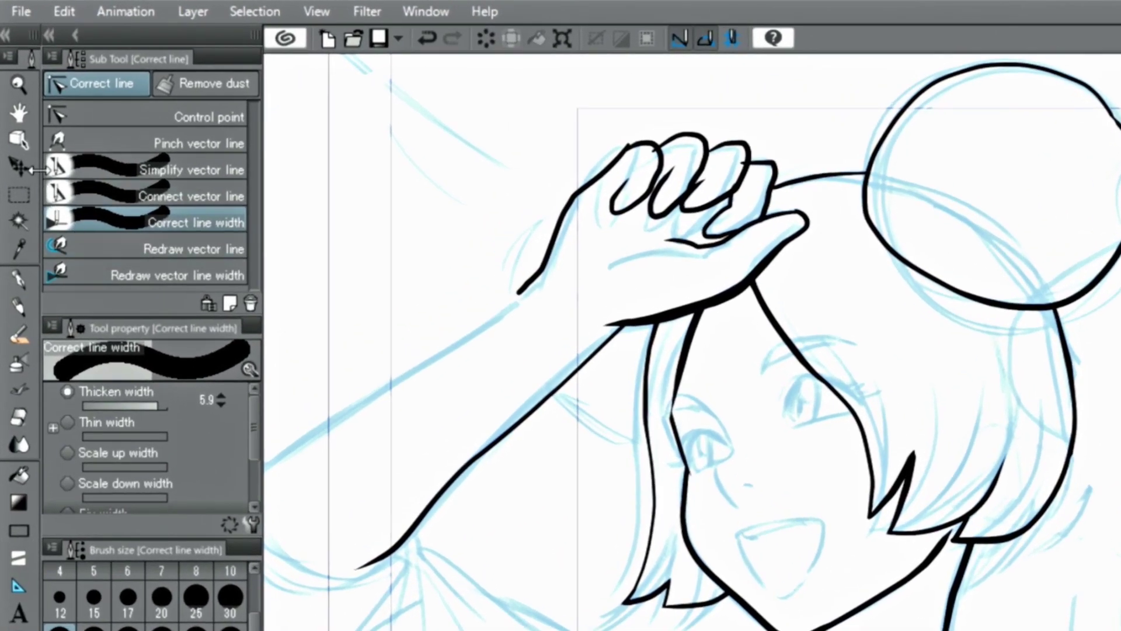
With the Object tool, set the ink lines' vector Brush Size to 19.2
left_click(17, 140)
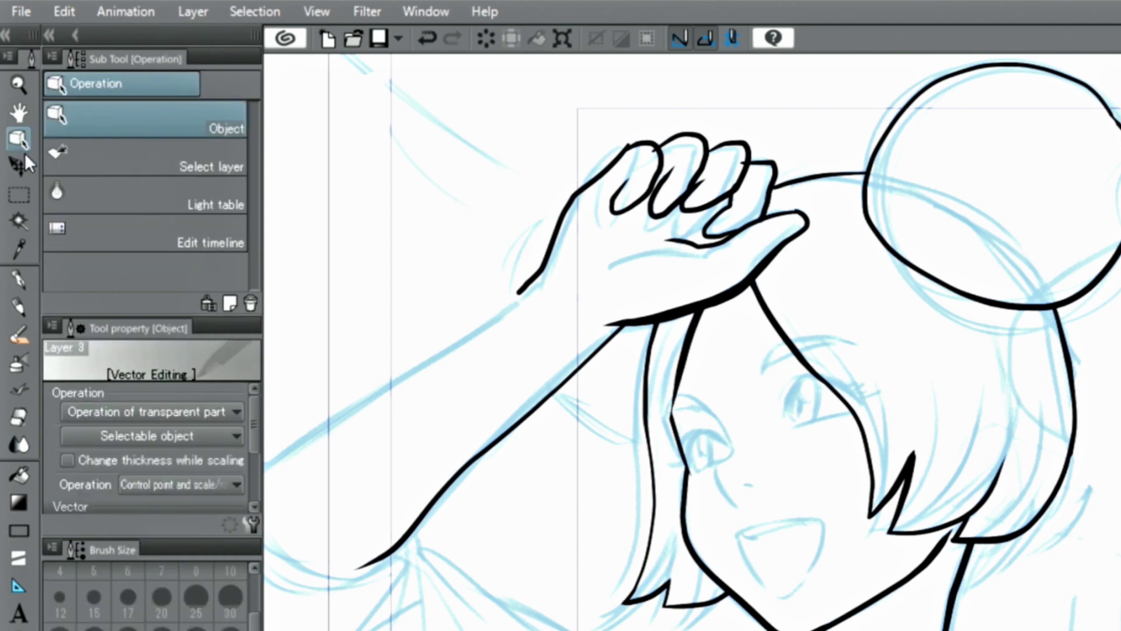
left_click_drag(255, 426, 254, 476)
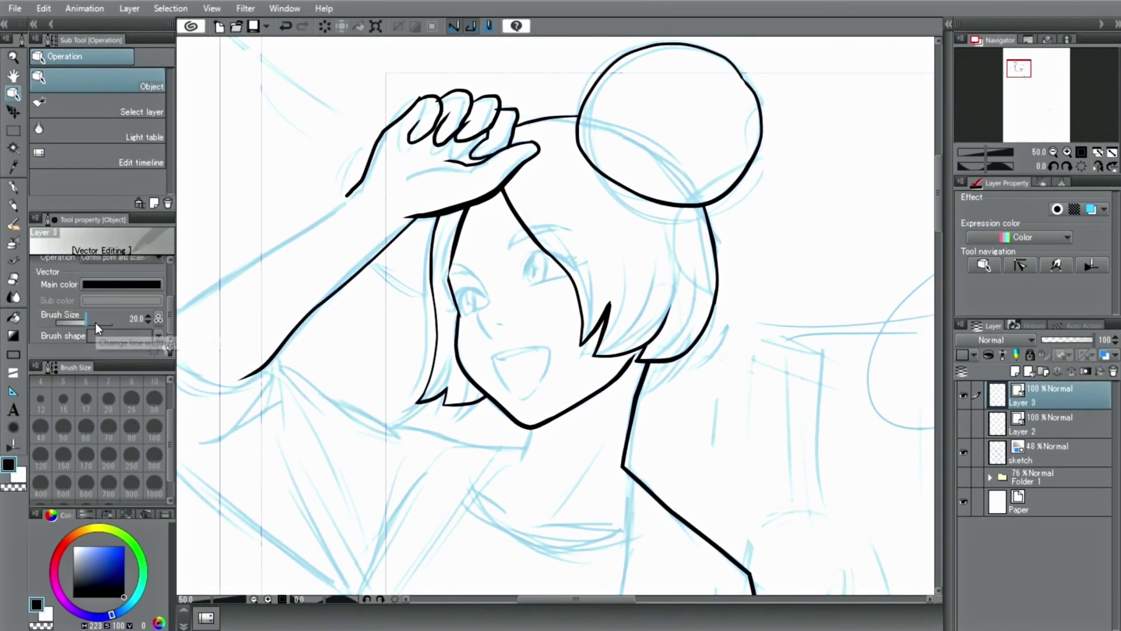
mouse_move(89, 321)
left_mouse_down()
mouse_move(99, 320)
mouse_move(86, 325)
left_mouse_up()
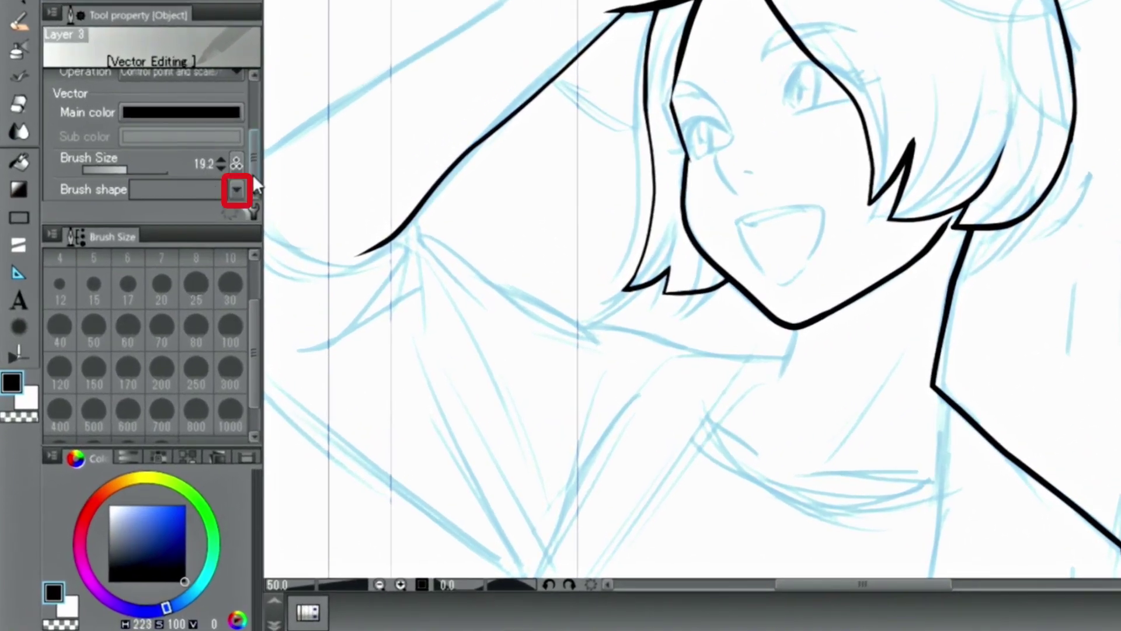
Try the Air brush and Dashed line brush shapes on the lines, then settle on solid Pen
left_click(236, 188)
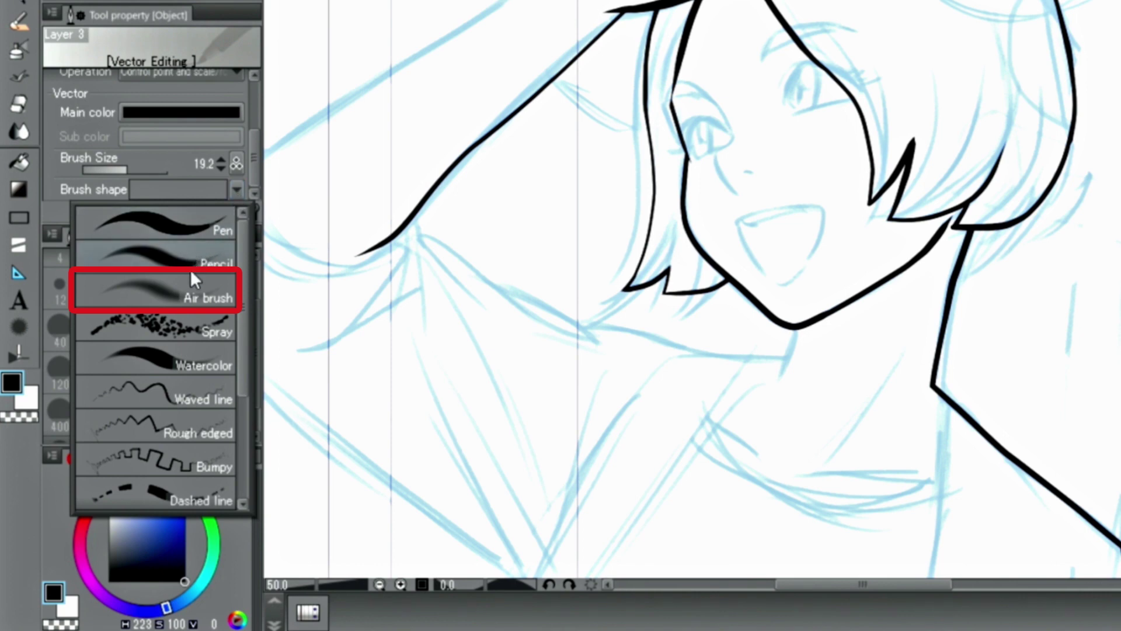
left_click(169, 288)
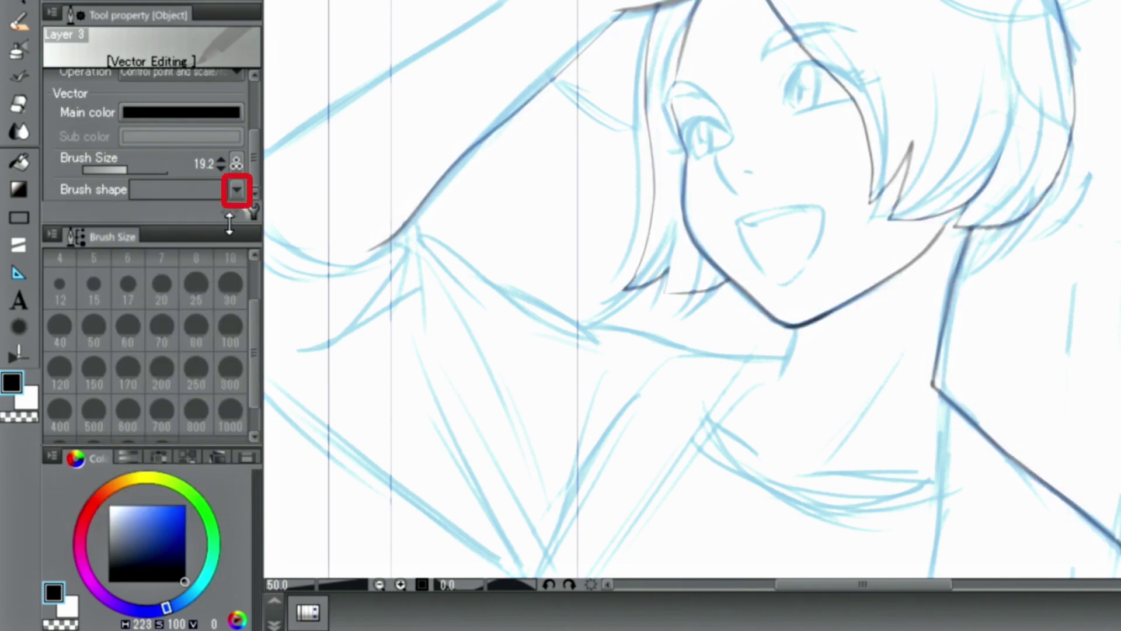
left_click(236, 191)
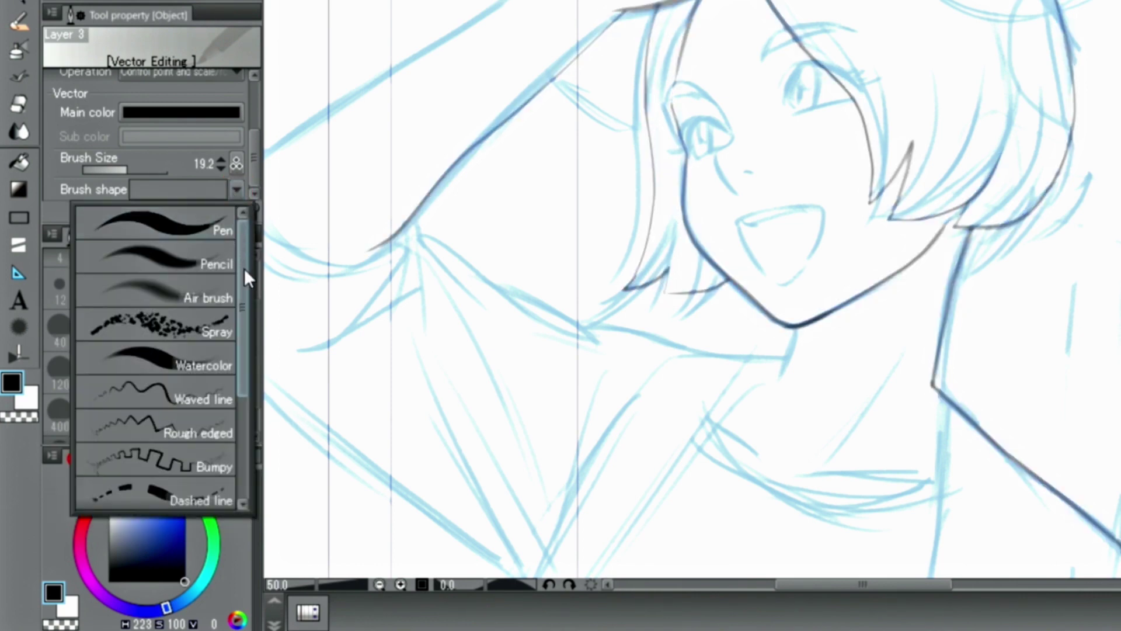
left_click_drag(244, 268, 245, 348)
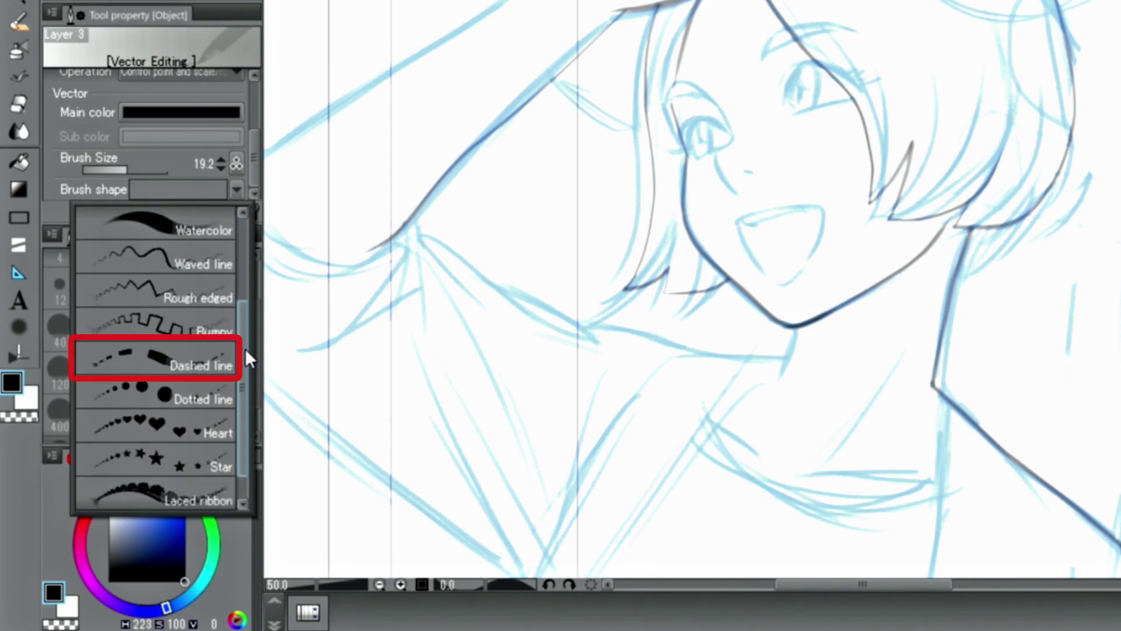
left_click(195, 351)
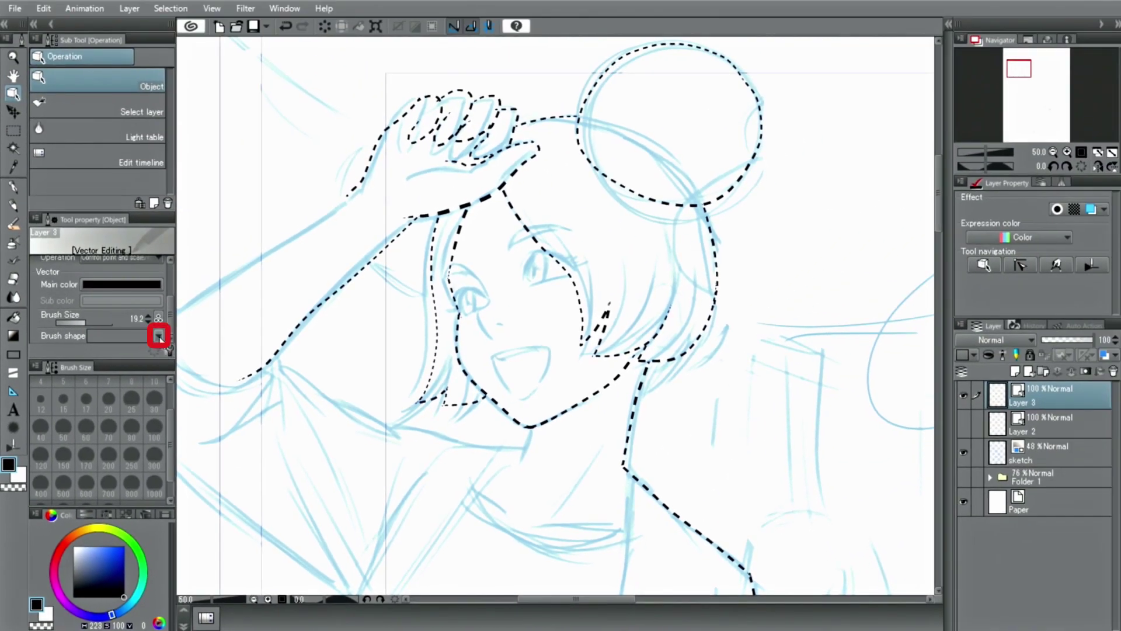
left_click(159, 337)
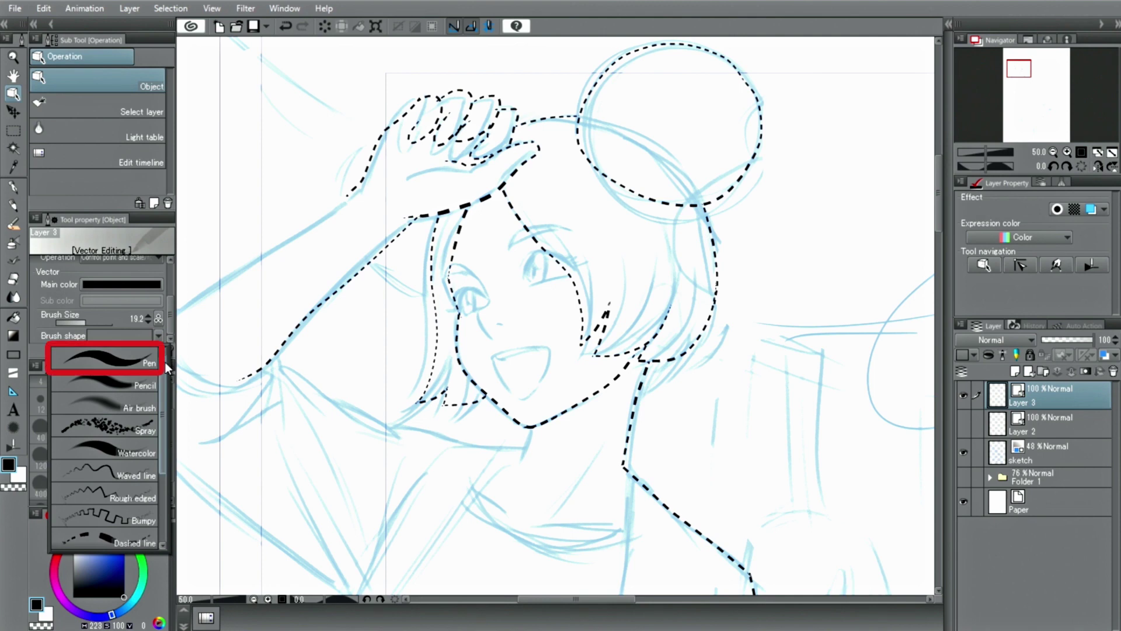
left_click(145, 358)
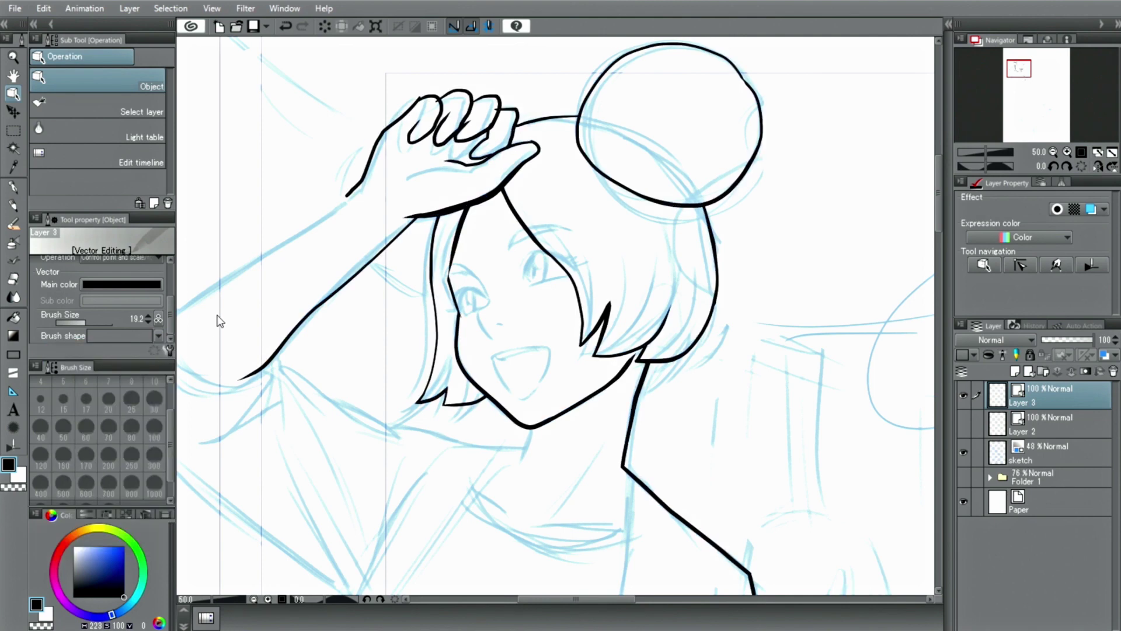
key("p")
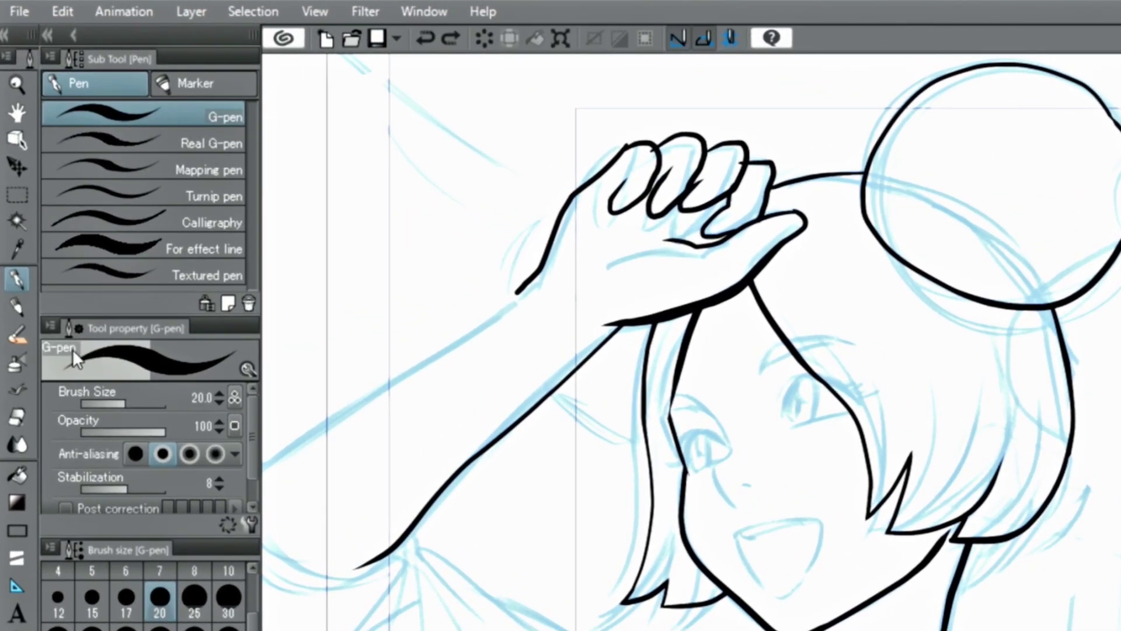
Register the Real pencil's brush shape as a preset from its Sub Tool Detail settings
left_click(17, 310)
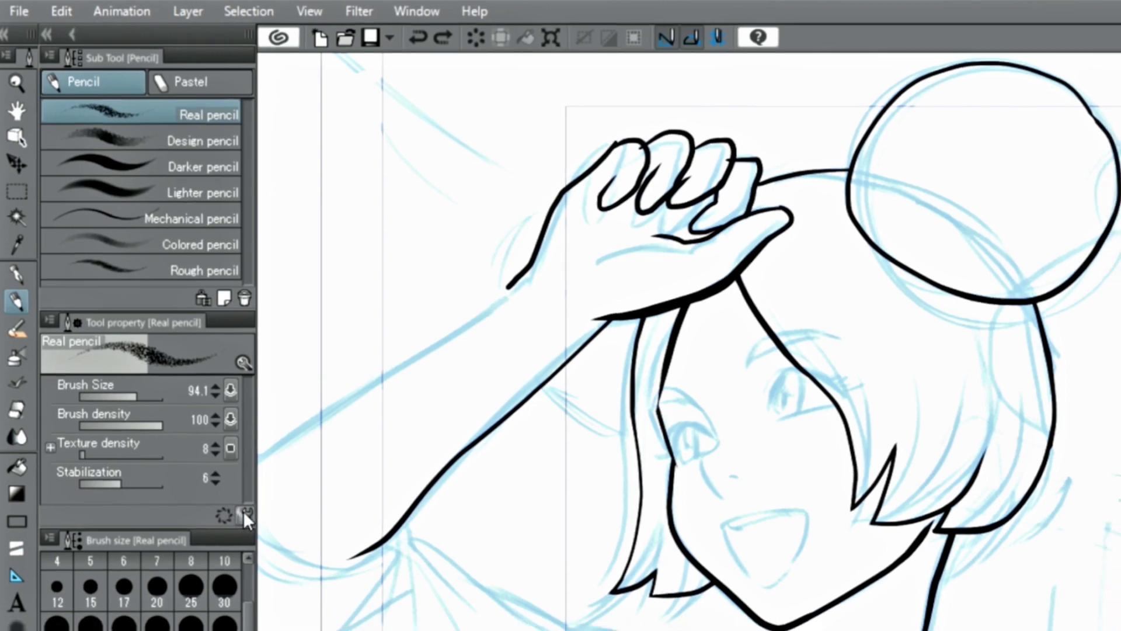
left_click(246, 525)
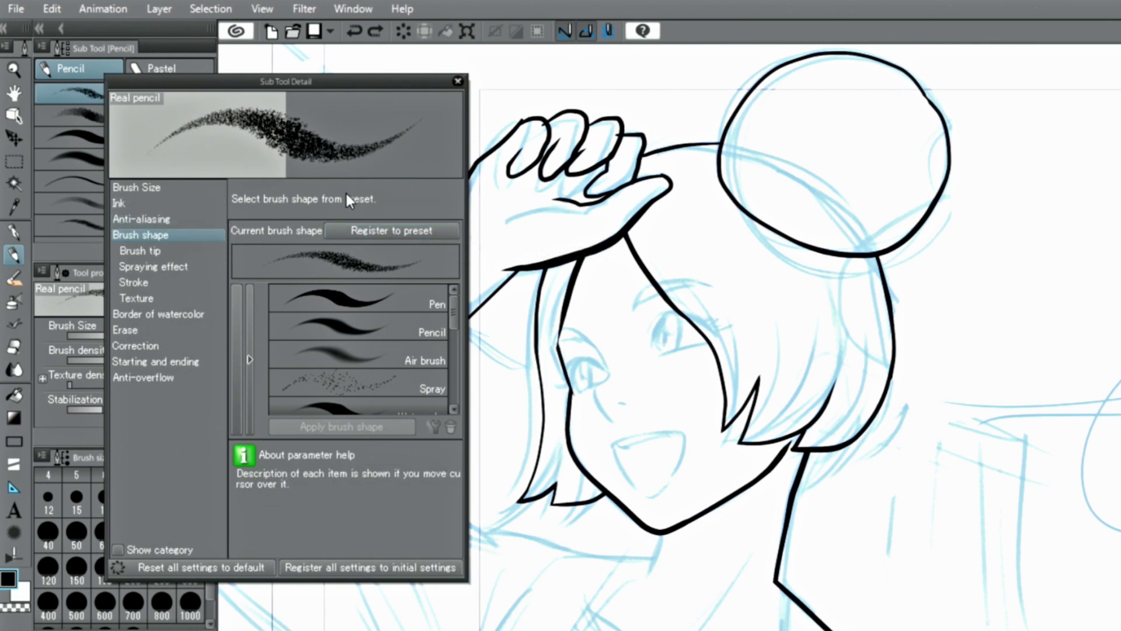
left_click(394, 232)
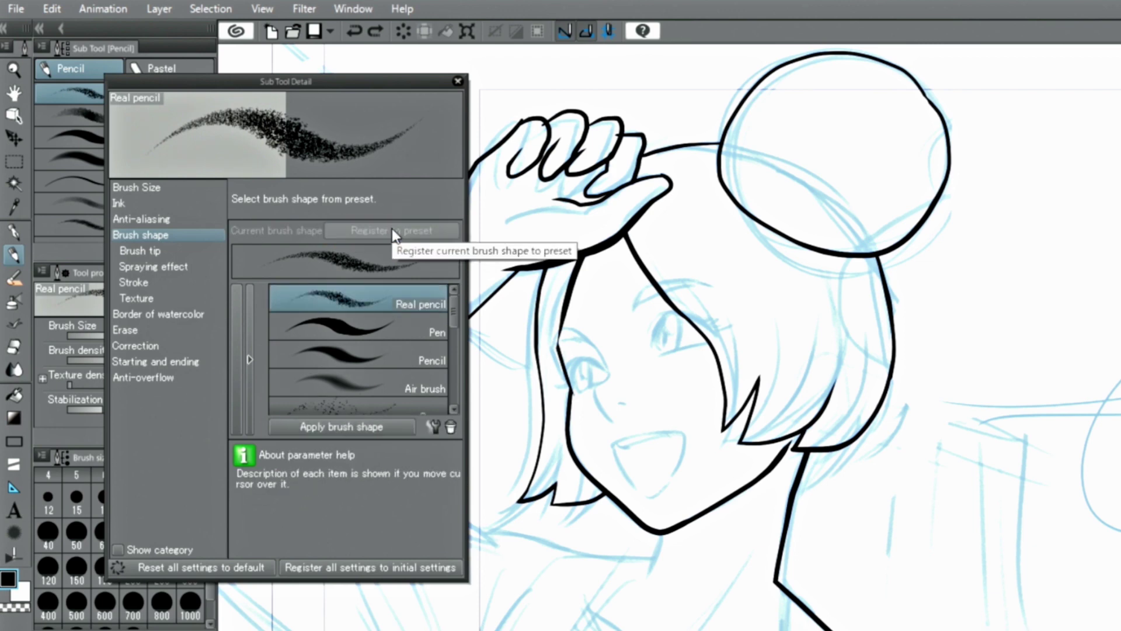
left_click(458, 81)
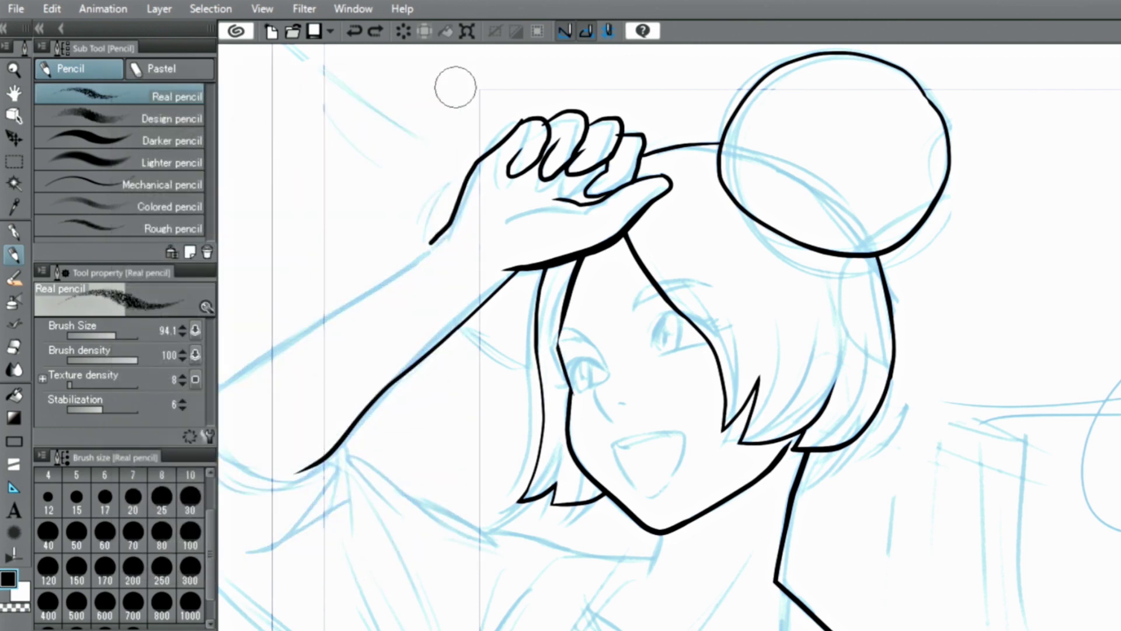
Give Layer 3's vector lines the Real pencil brush shape and thicken them to 40.0
left_click(13, 116)
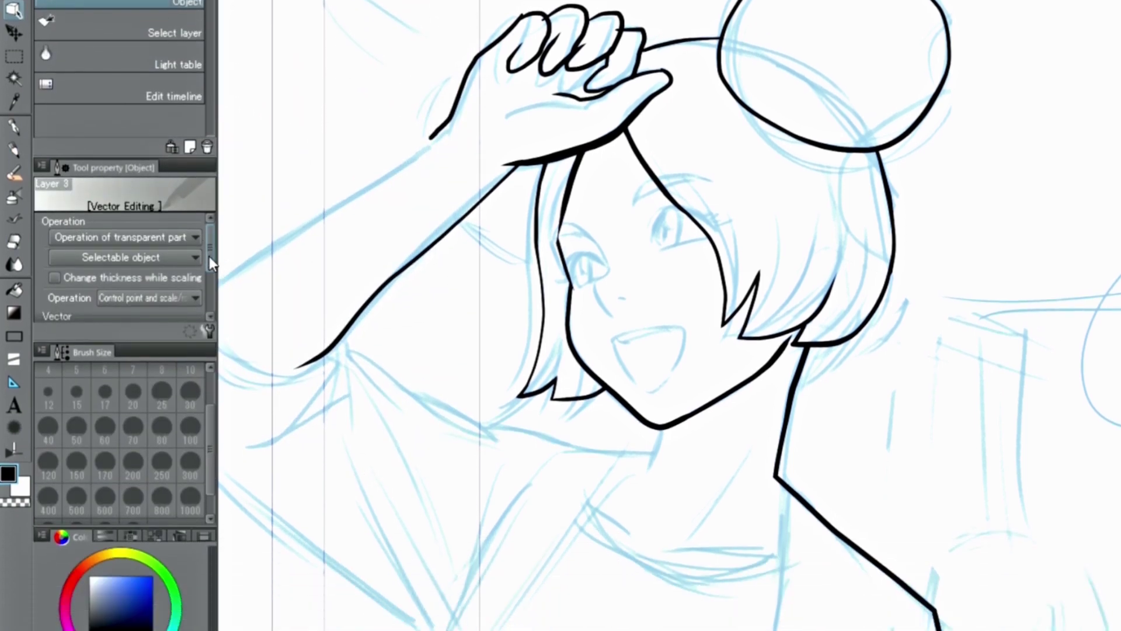
left_click_drag(210, 252, 205, 306)
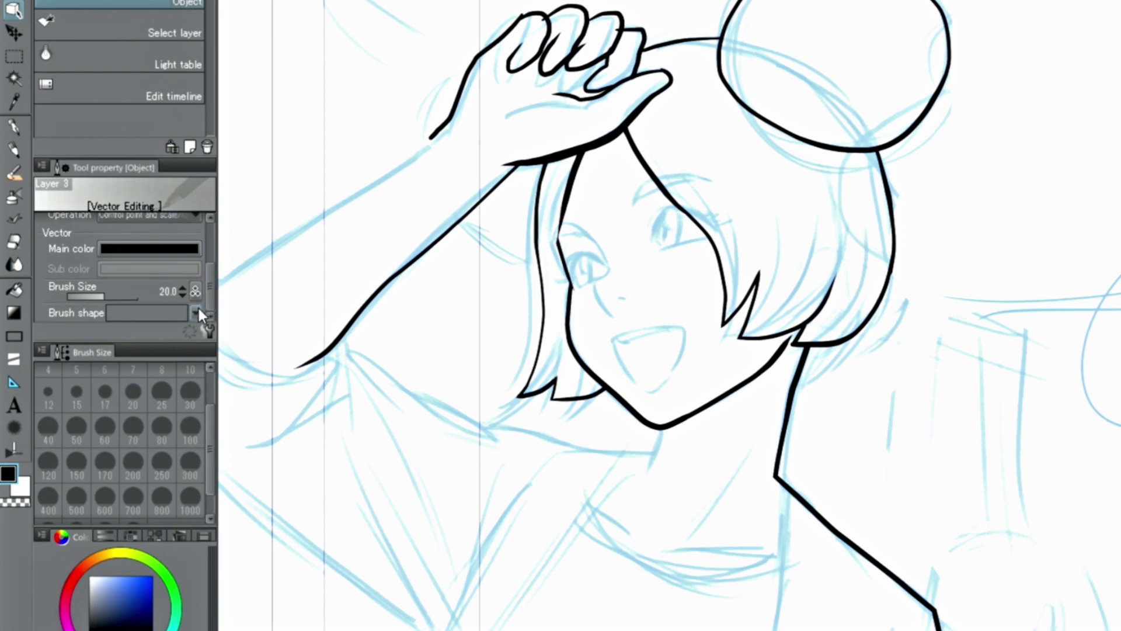
left_click(197, 311)
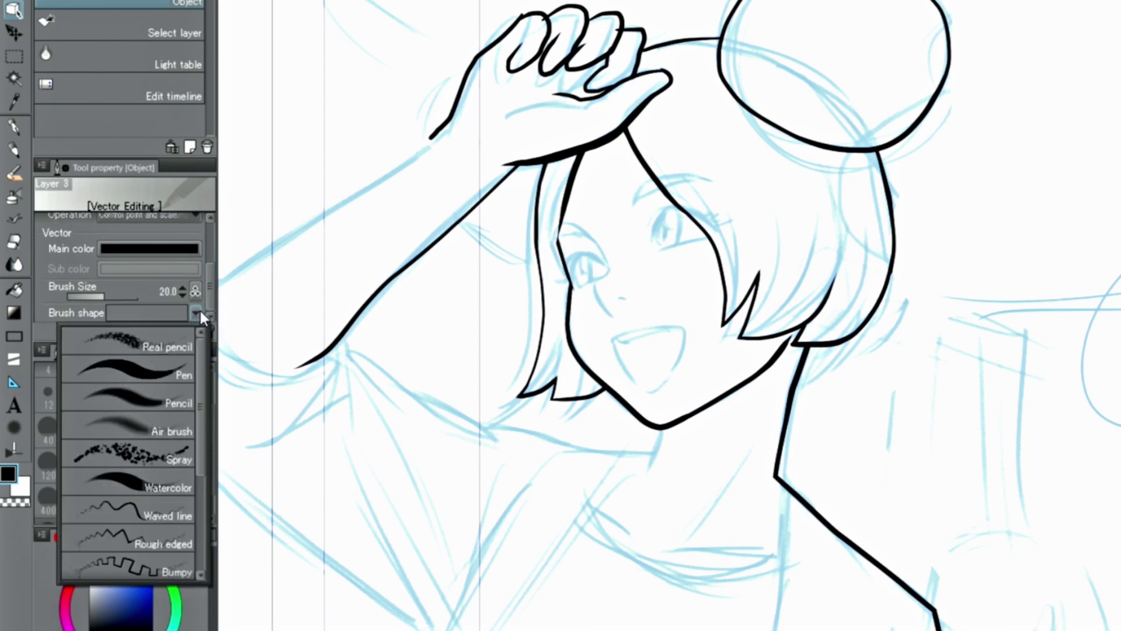
left_click(162, 340)
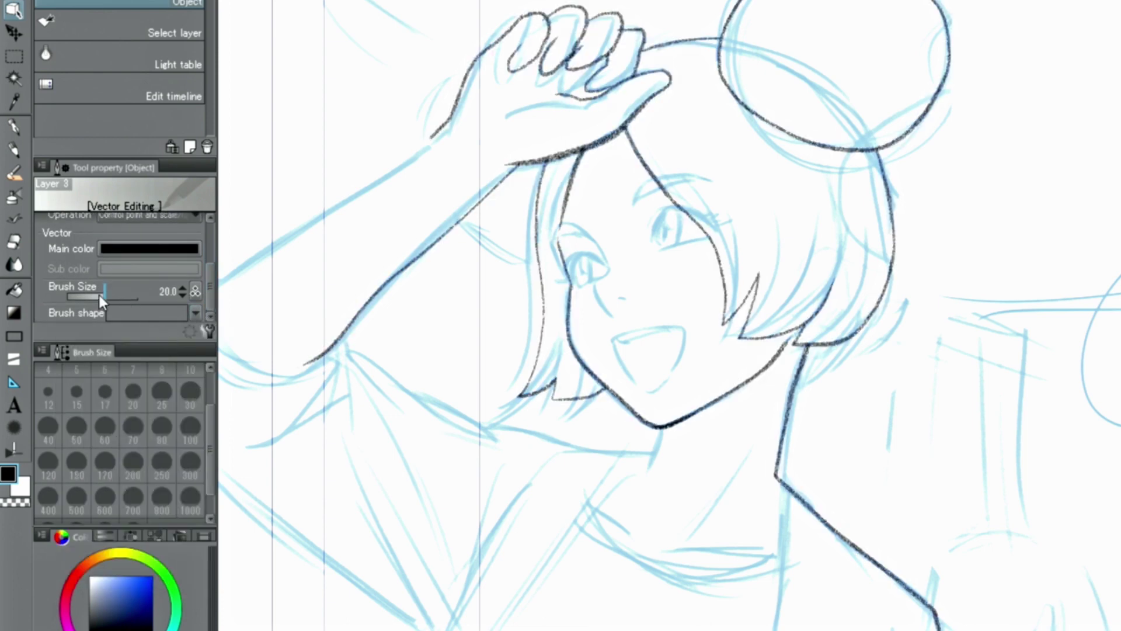
mouse_move(99, 296)
left_mouse_down()
mouse_move(121, 296)
mouse_move(90, 324)
left_mouse_up()
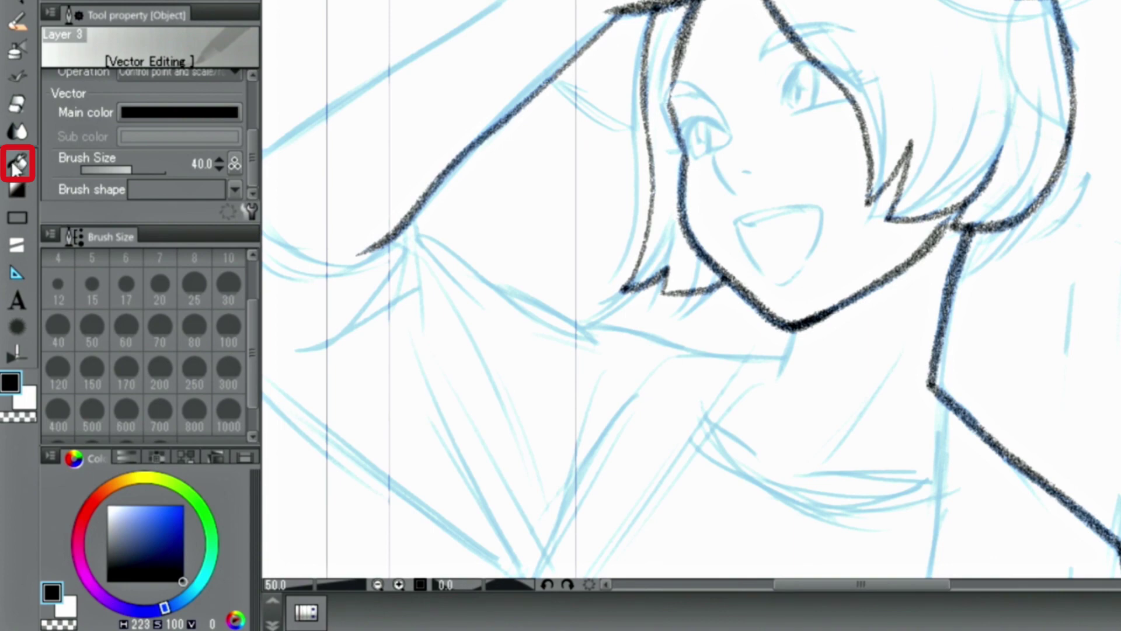
left_click(15, 168)
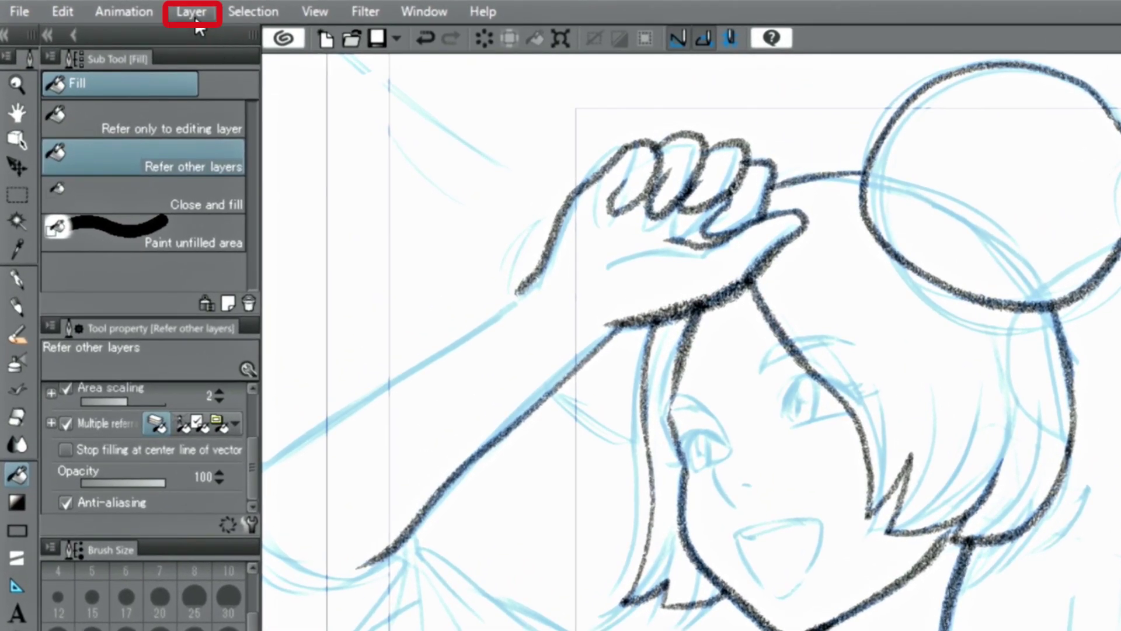
Show the Layer menu's New Layer submenu listing raster, vector, fill and tone layer types
left_click(128, 11)
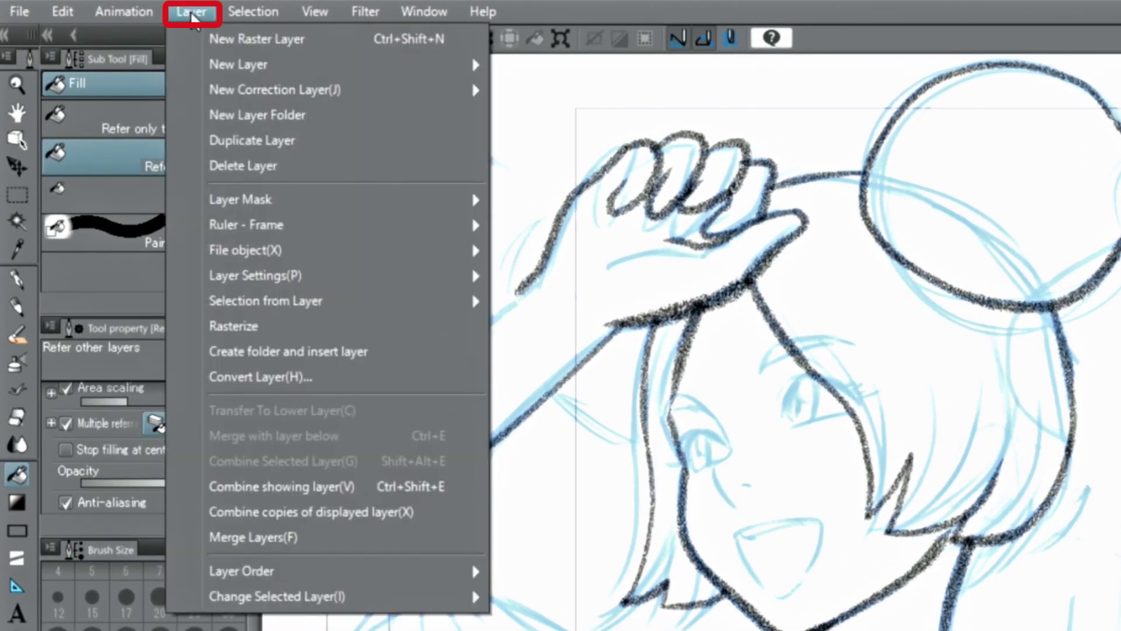
mouse_move(482, 72)
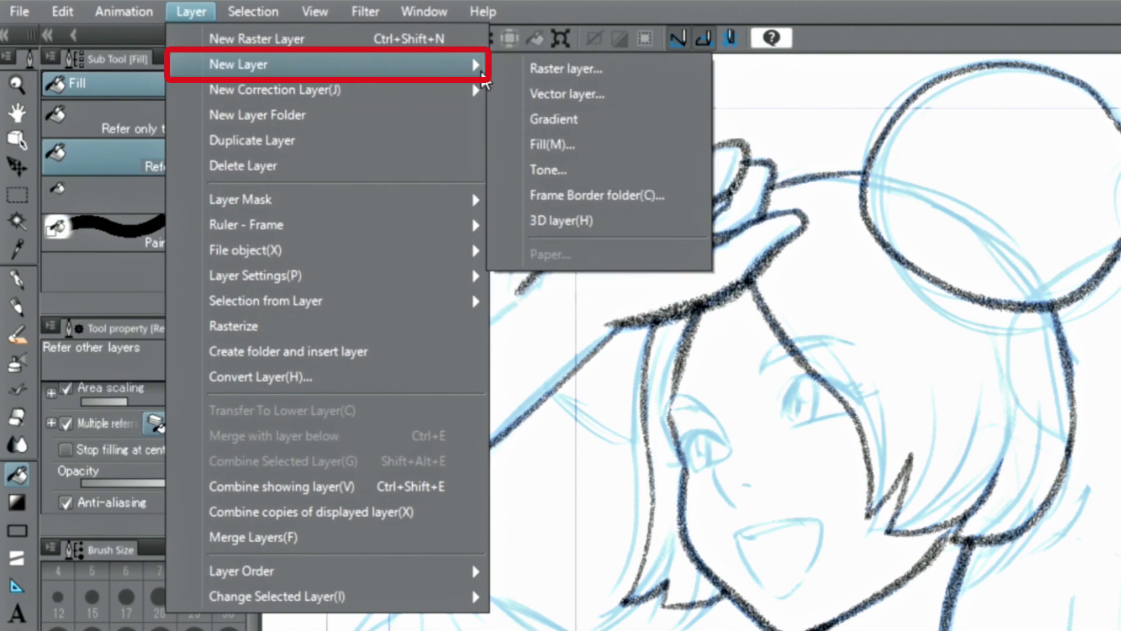